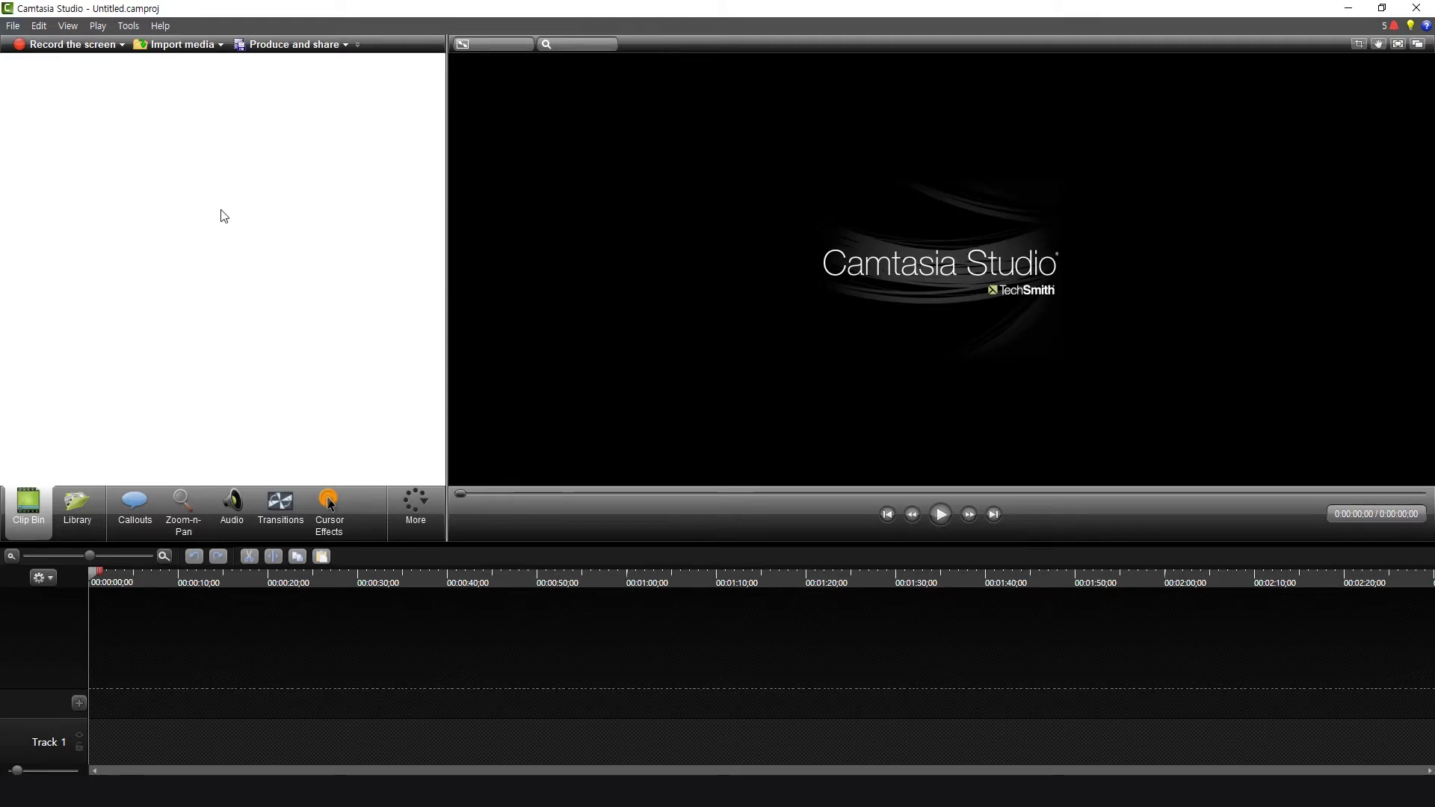
right_click(252, 219)
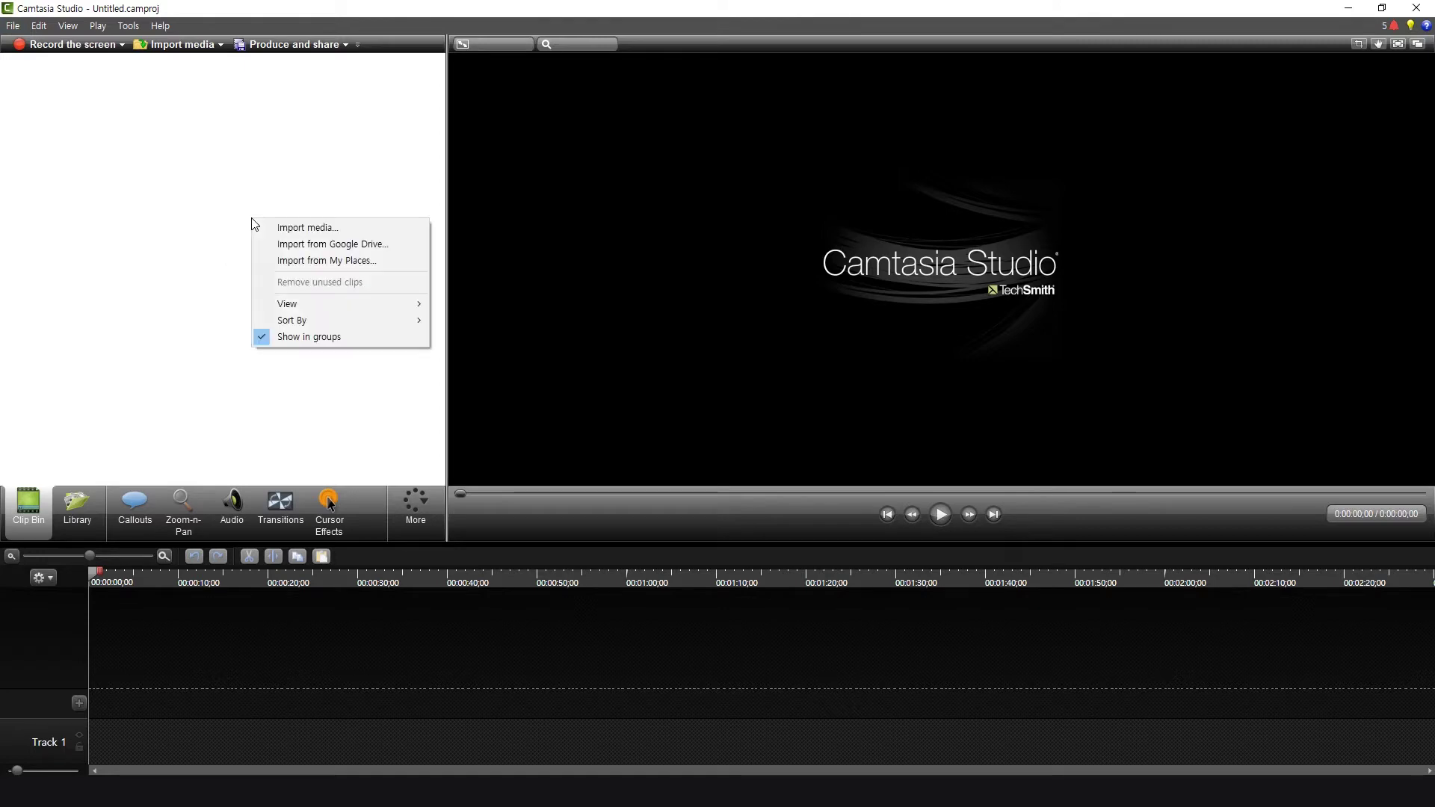
right_click(194, 187)
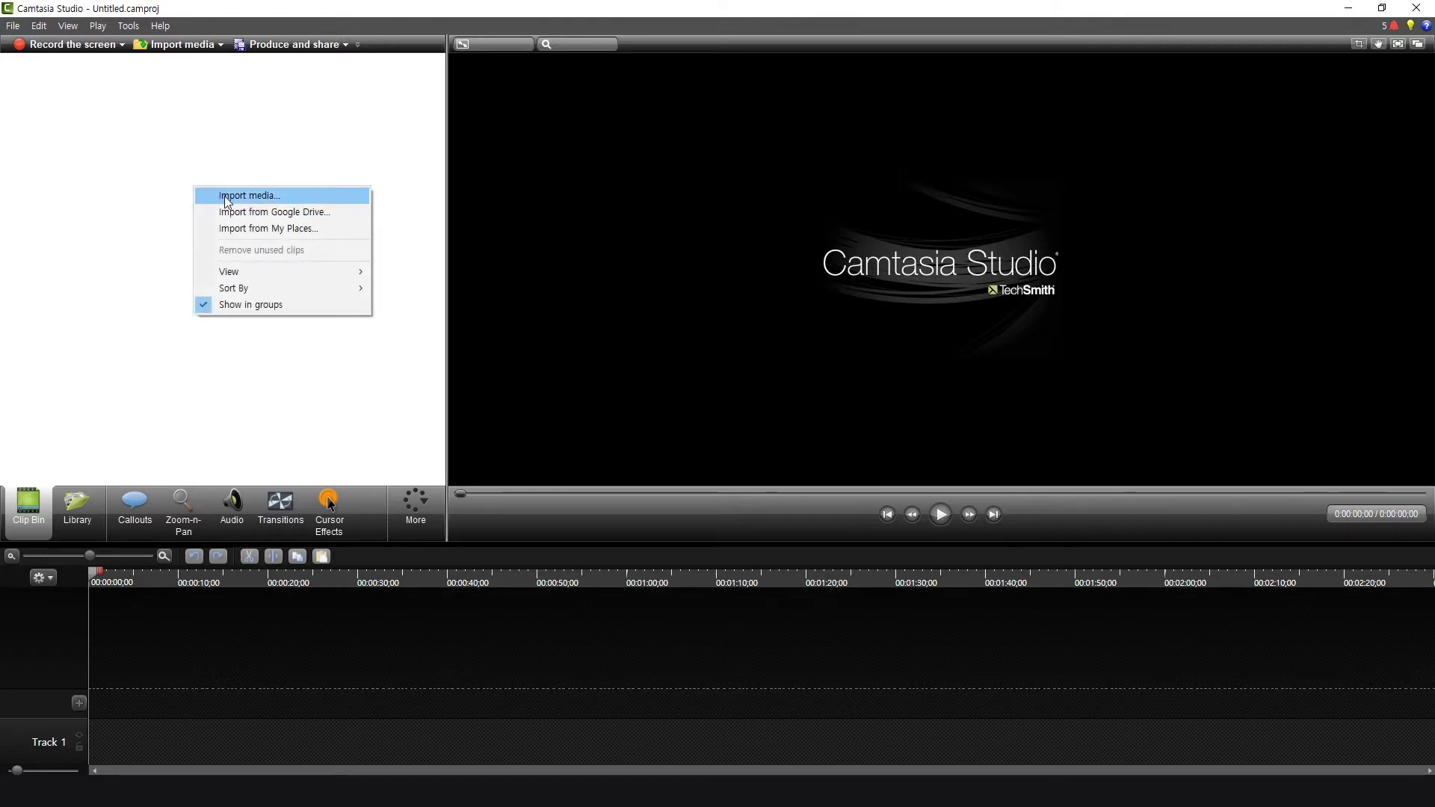
click(226, 196)
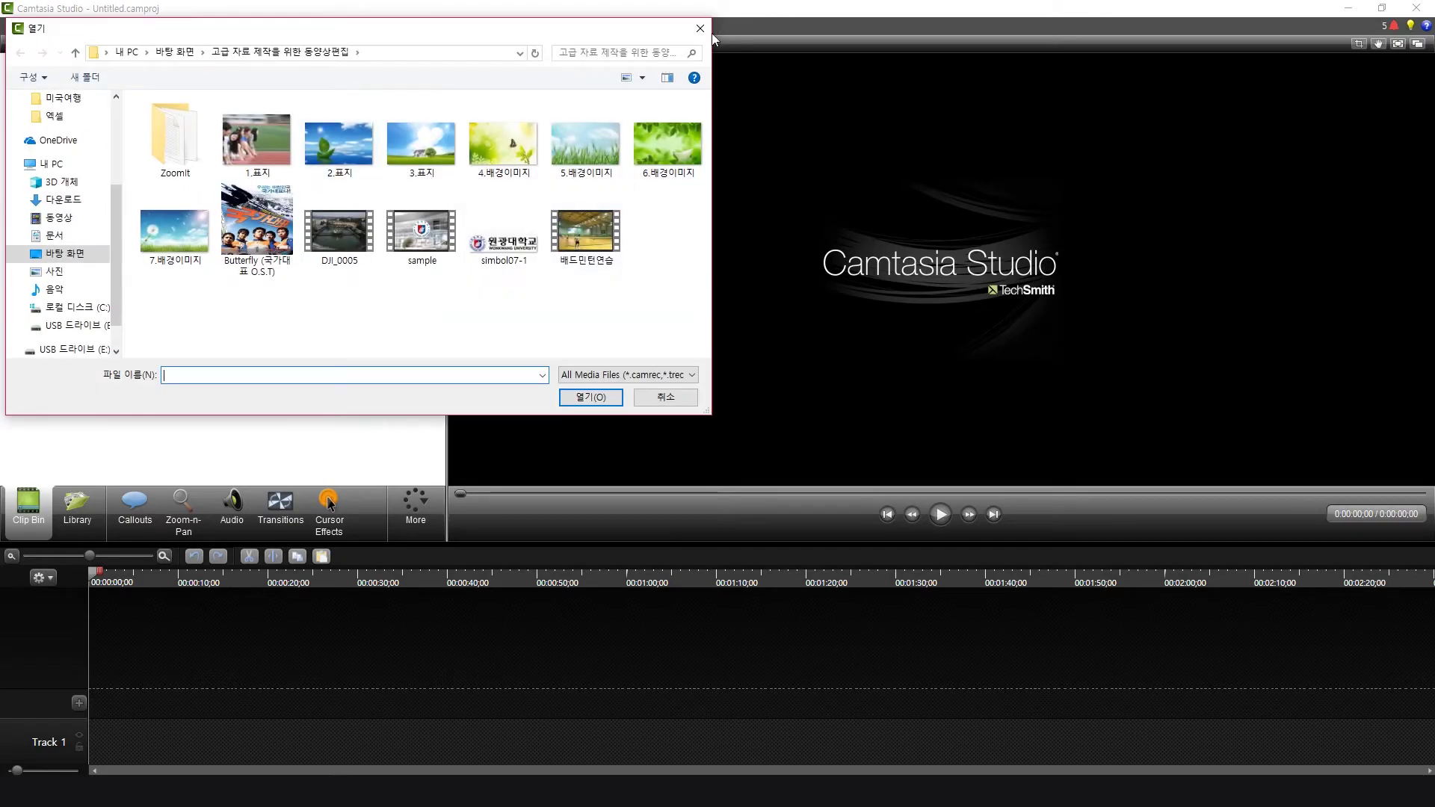
click(701, 28)
Open the file chooser for importing media into the project.
click(12, 26)
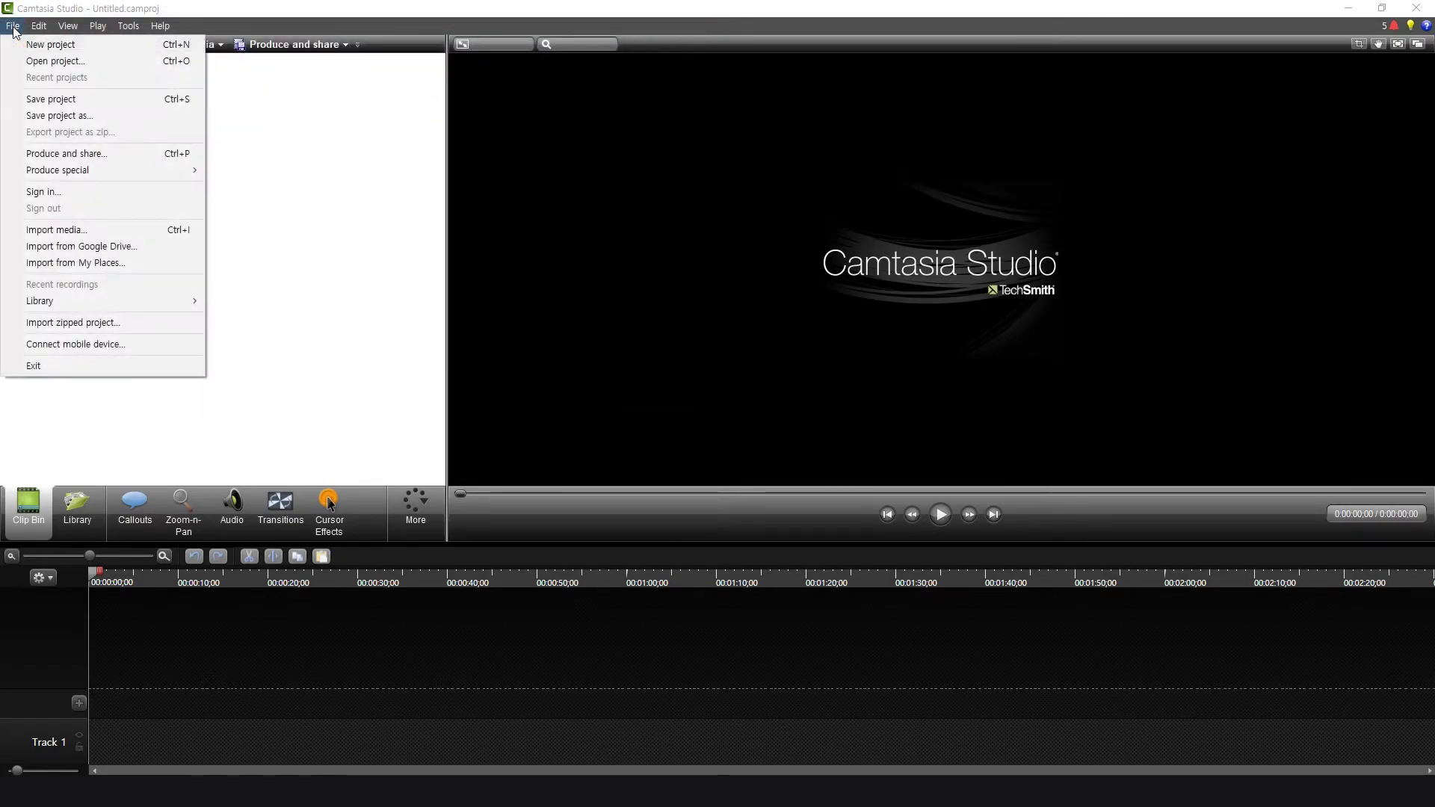
click(66, 233)
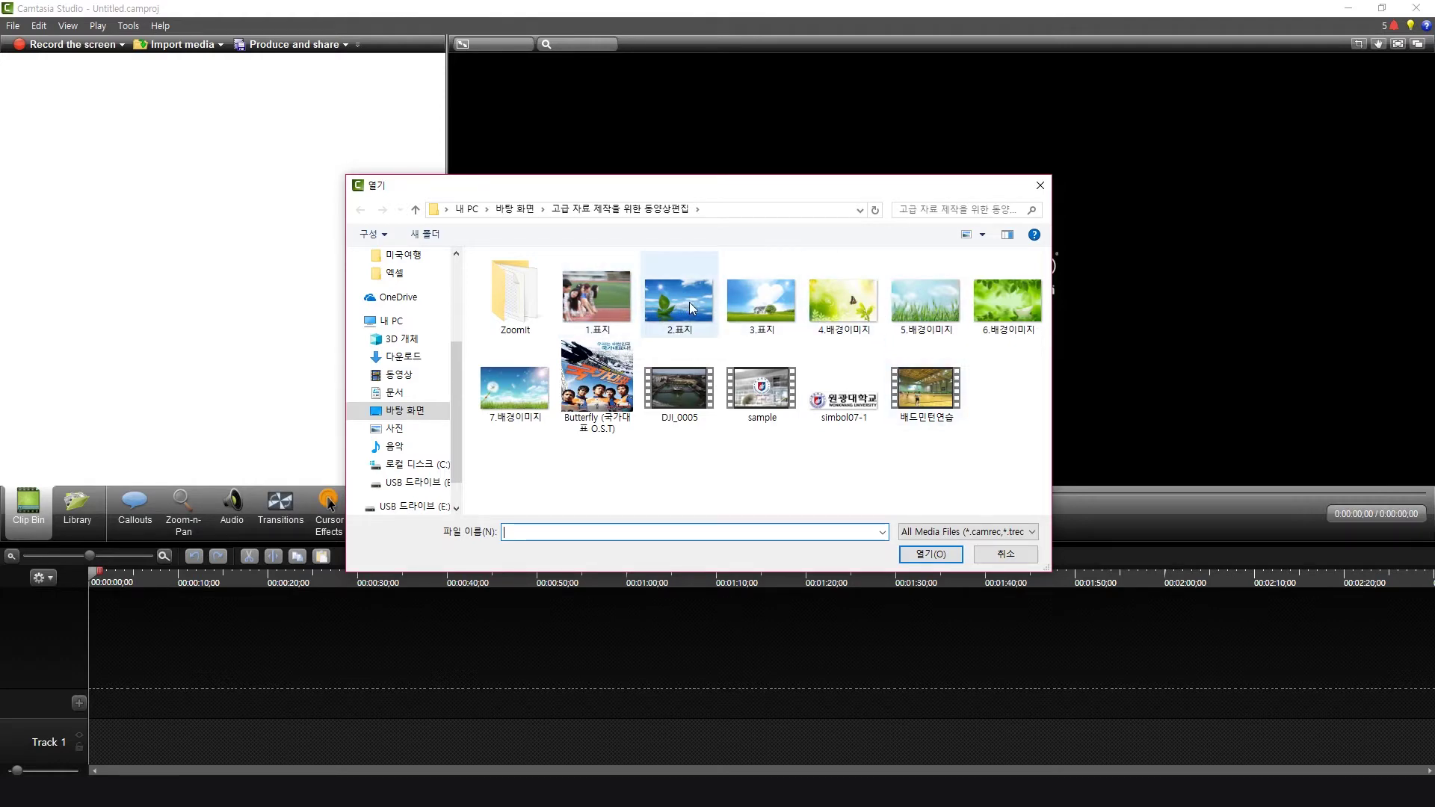
click(598, 308)
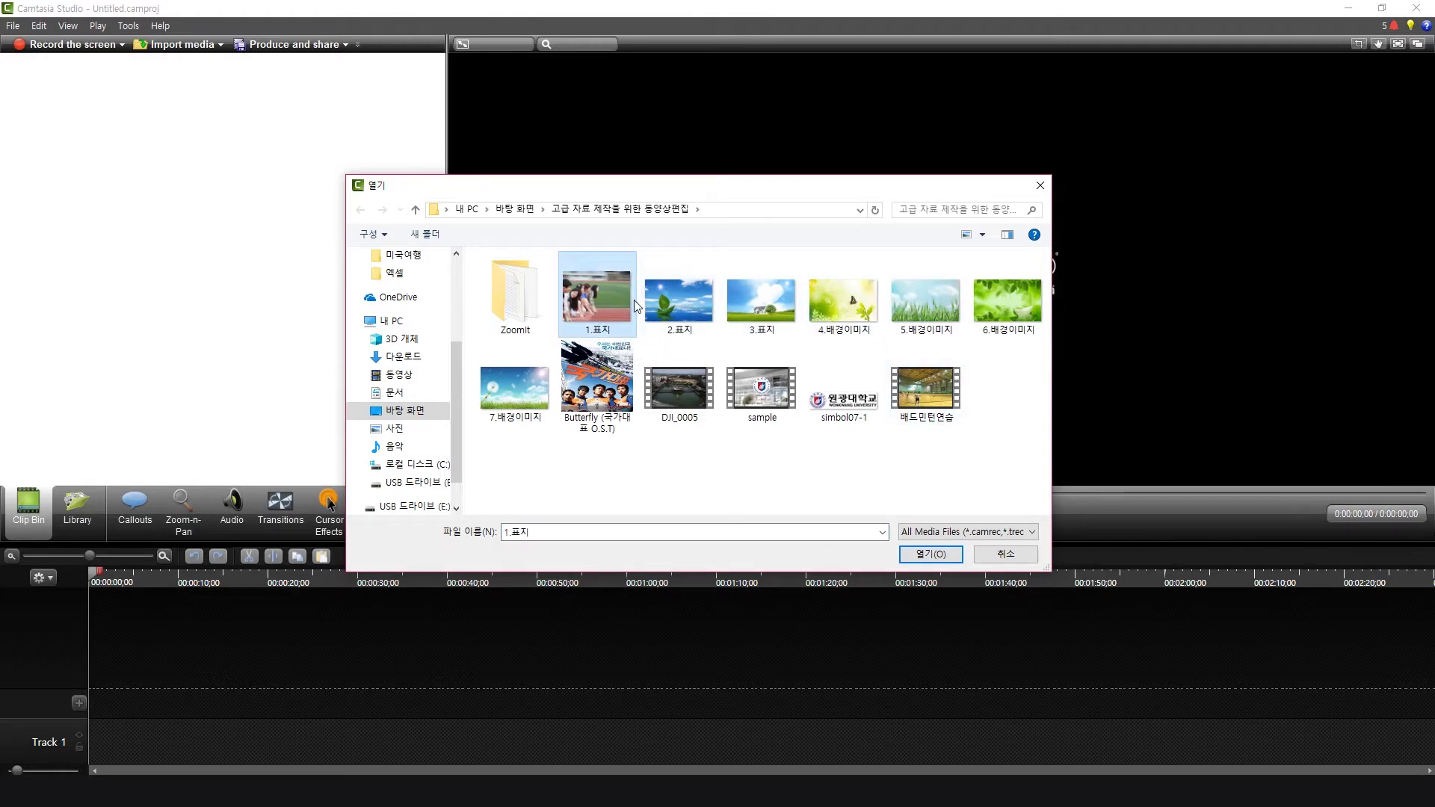
click(692, 299)
ctrl+click(764, 310)
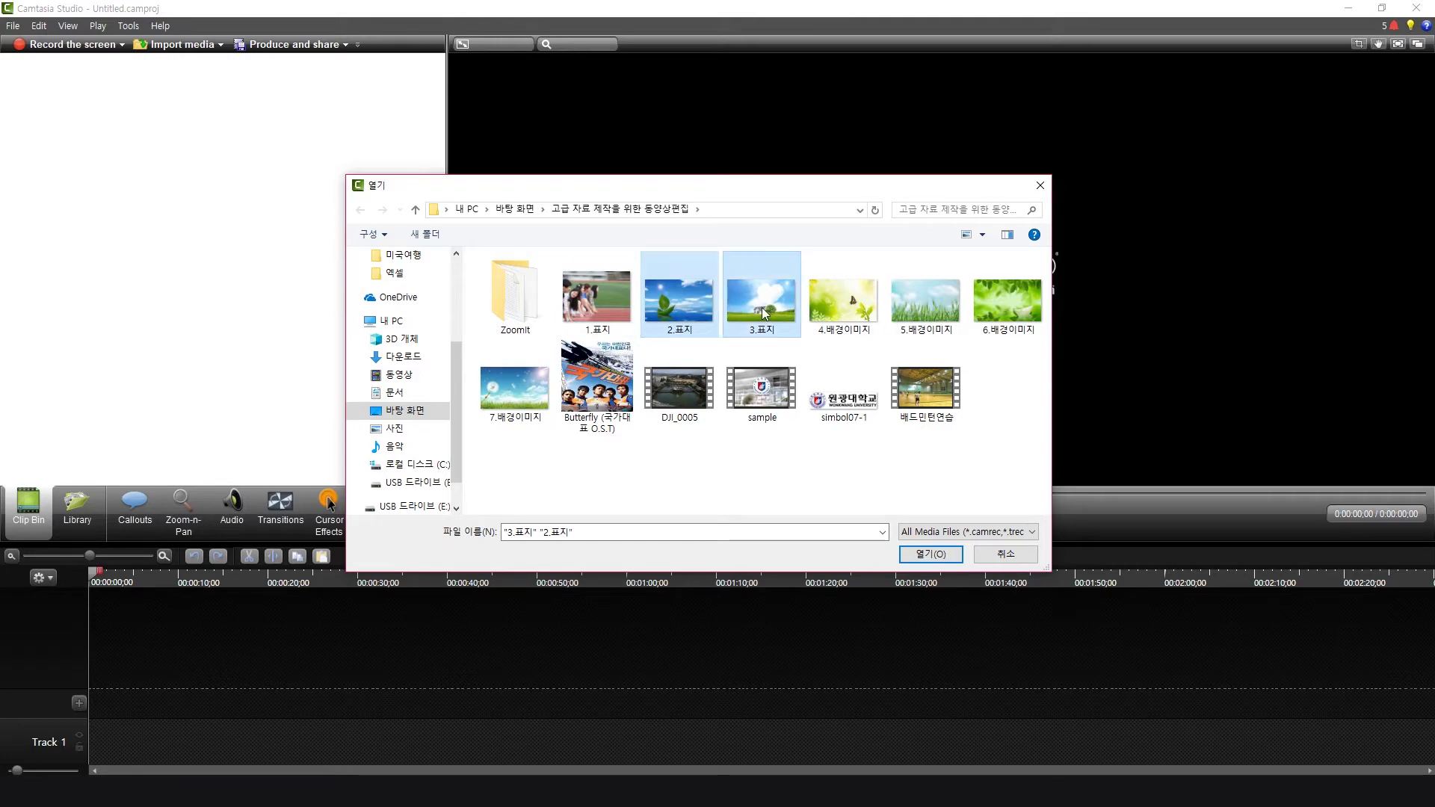
ctrl+click(845, 317)
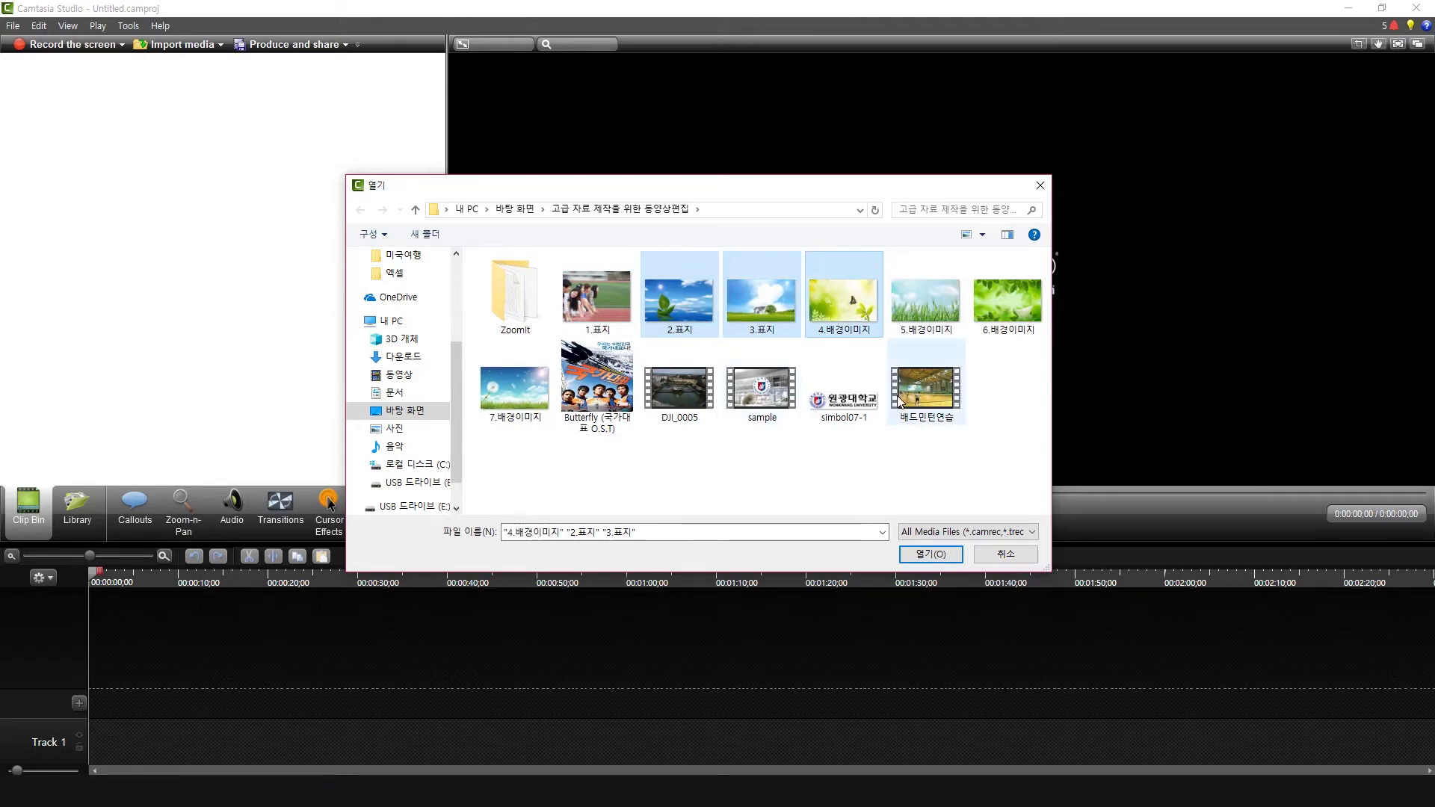
ctrl+shift+click(940, 406)
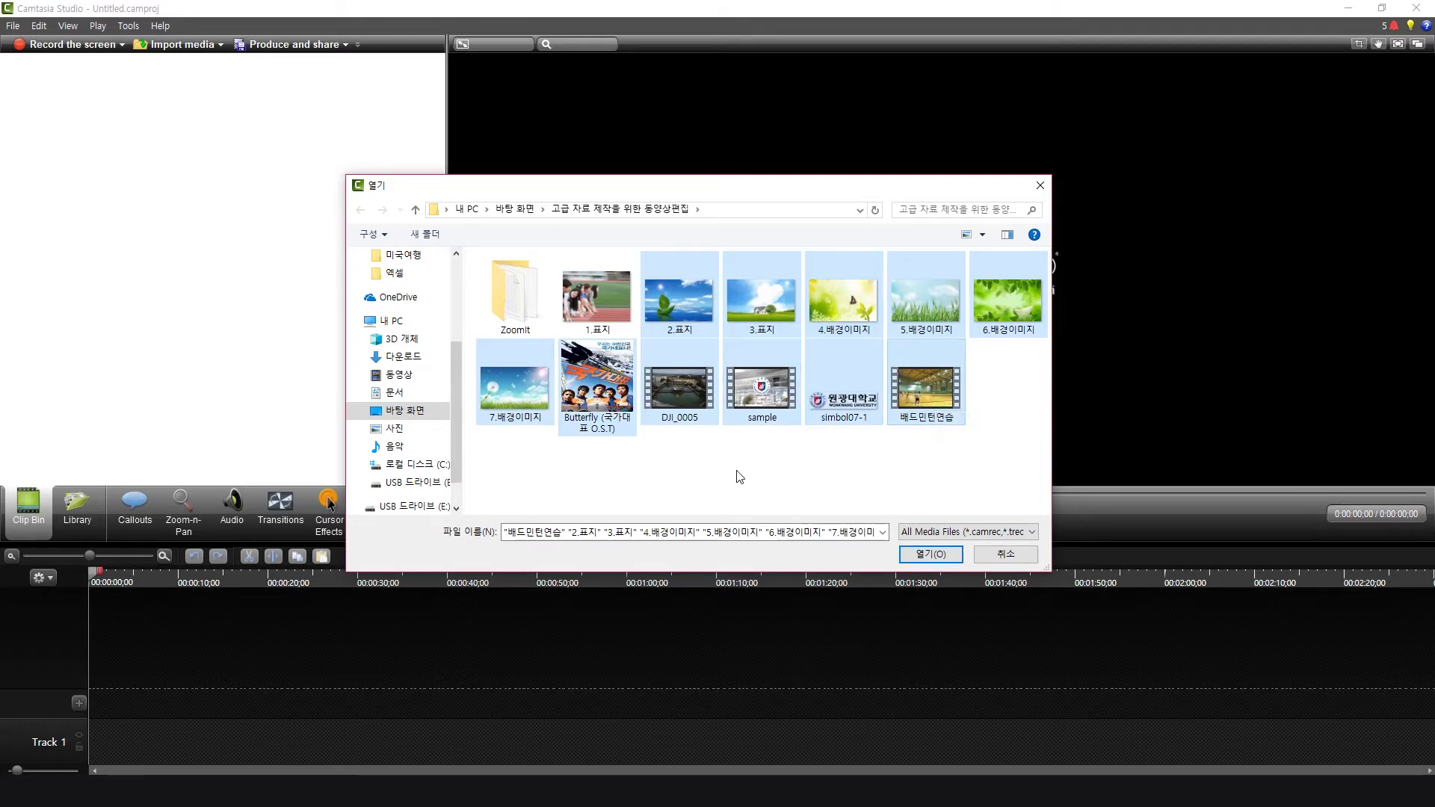
click(796, 473)
Import the images 2.표지, 3.표지 and 4.배경이미지, the Butterfly (국가대표 O.S.T) audio, and the DJI_0005 and 배드민턴연습 videos.
click(680, 303)
drag(675, 298, 844, 329)
ctrl+click(681, 393)
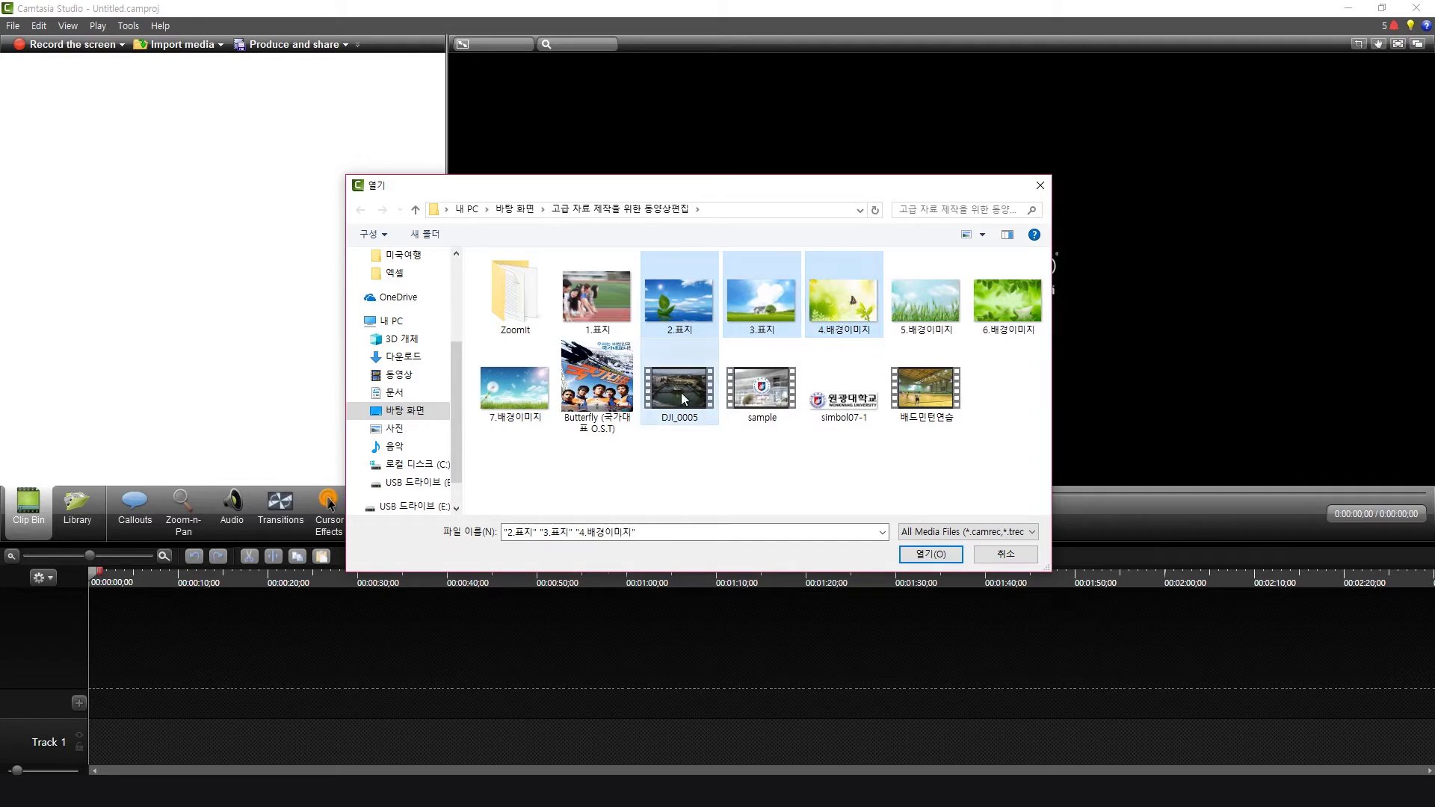
ctrl+click(598, 385)
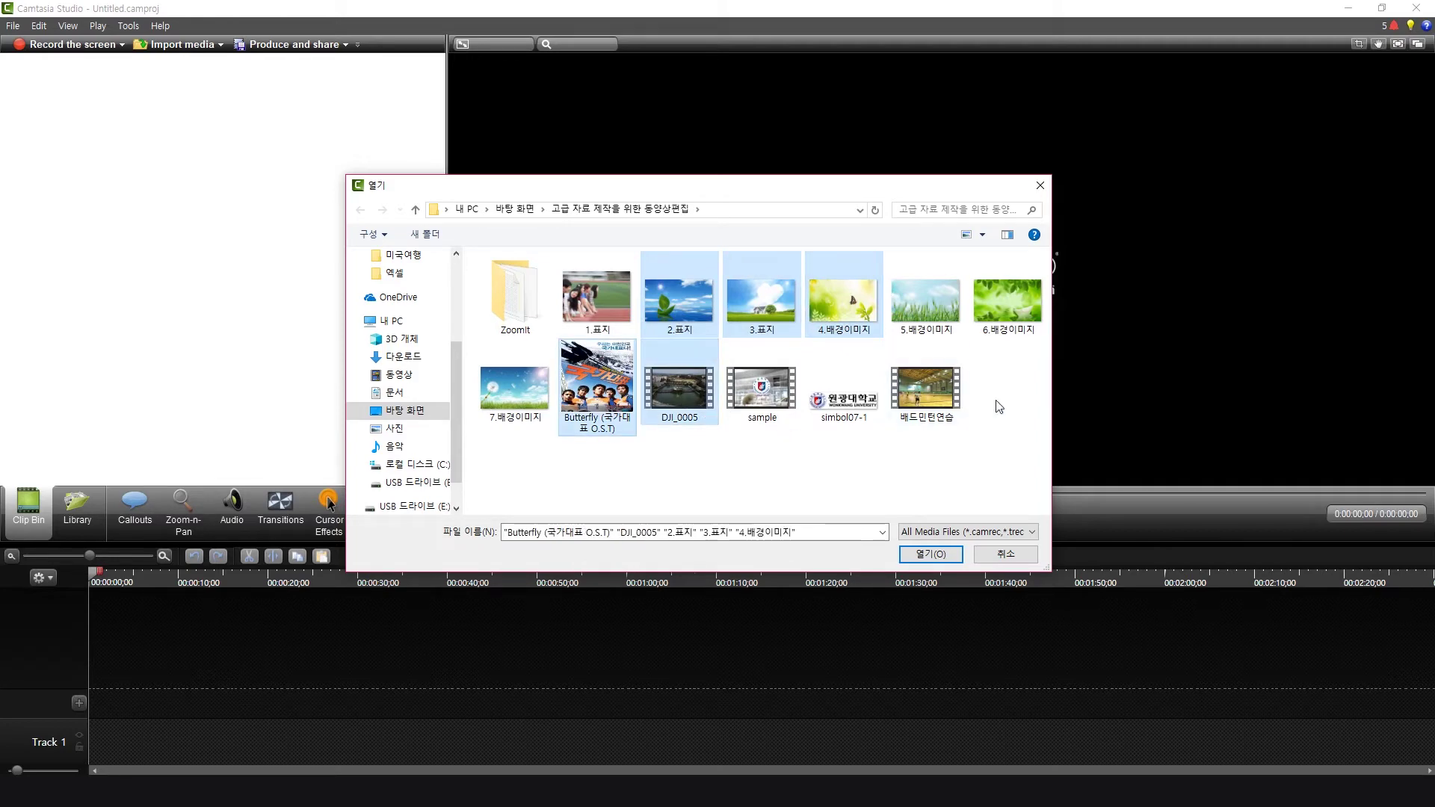
ctrl+click(943, 408)
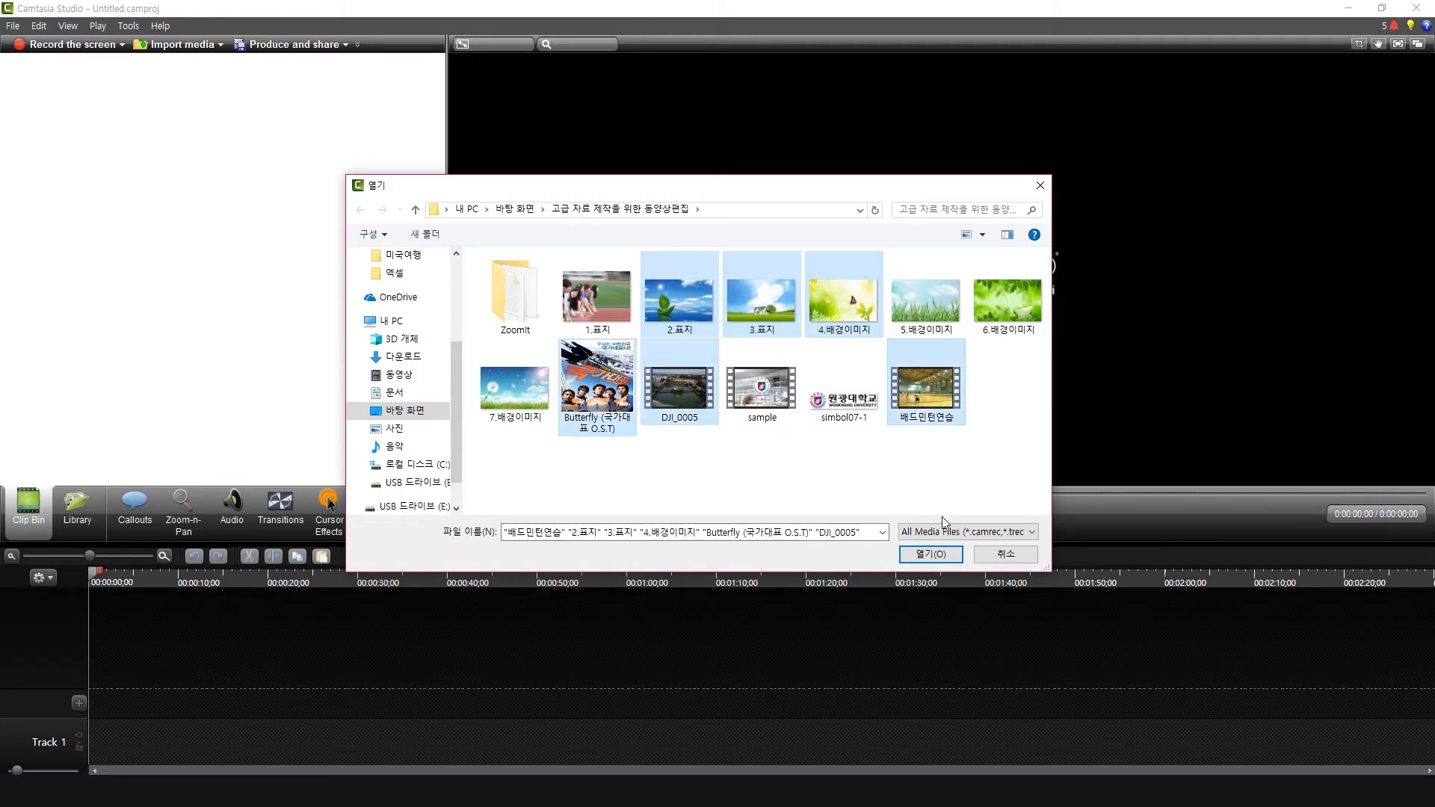
click(931, 553)
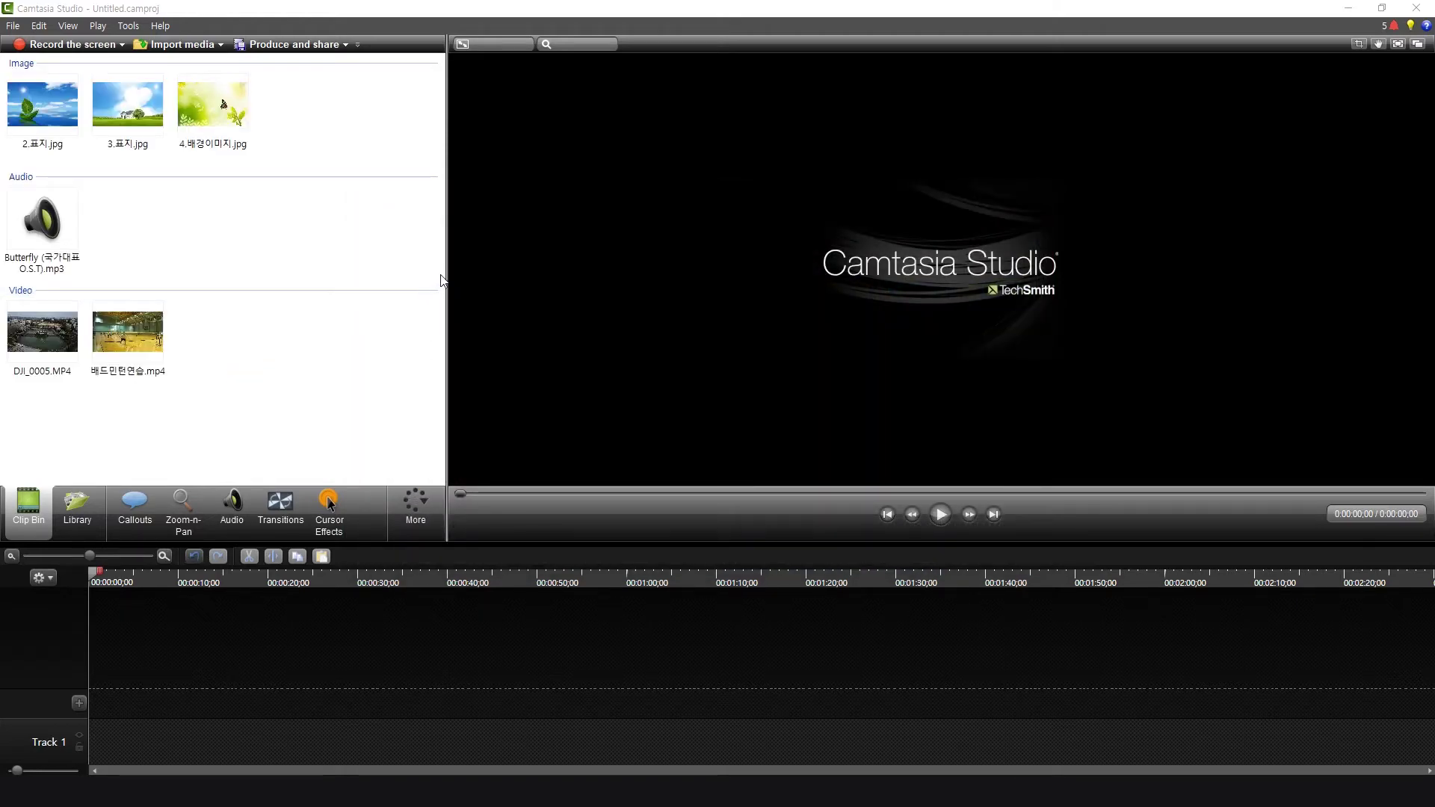
Look over the imported video, audio and image files in the Clip Bin.
drag(446, 281, 415, 282)
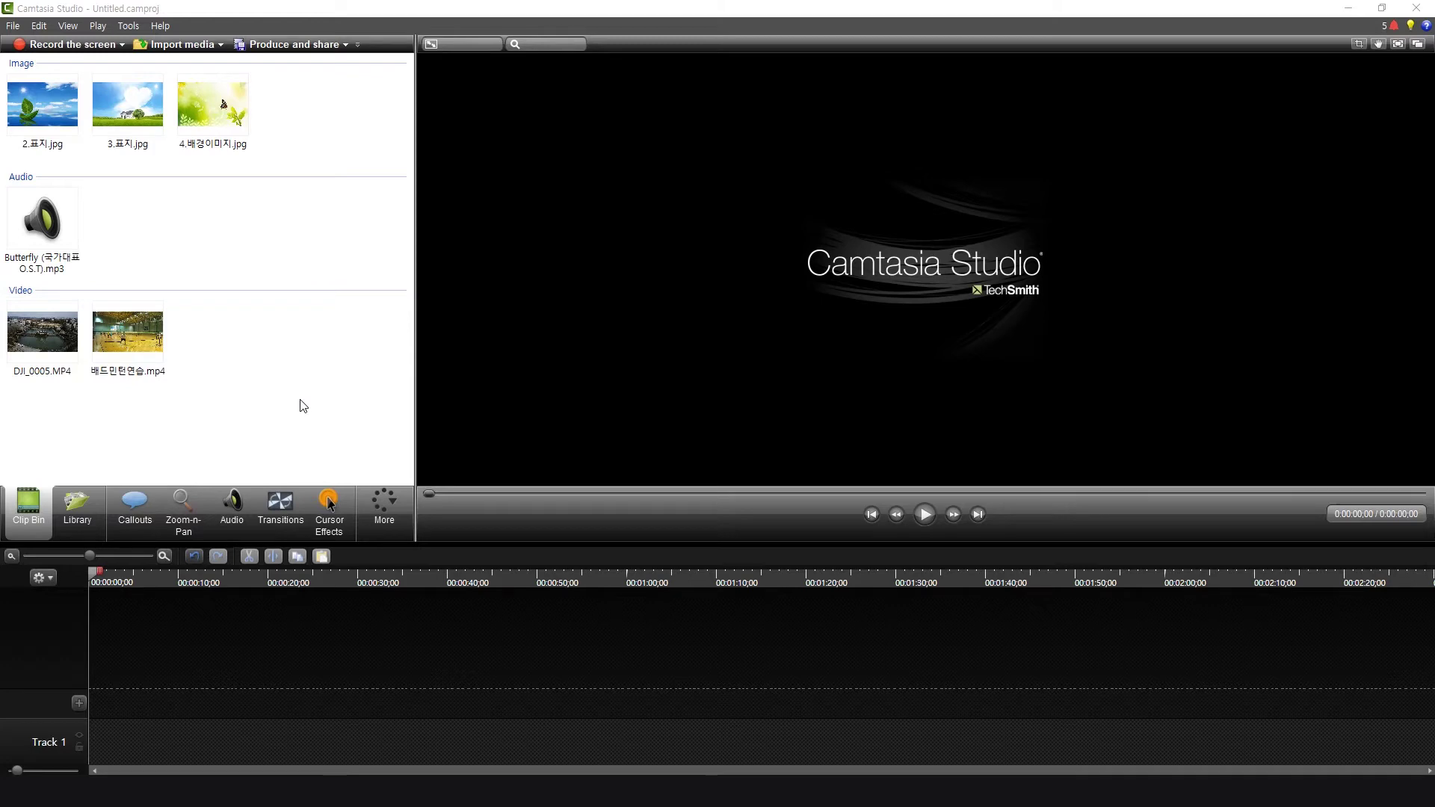
click(43, 345)
click(42, 240)
click(36, 129)
click(134, 121)
click(250, 120)
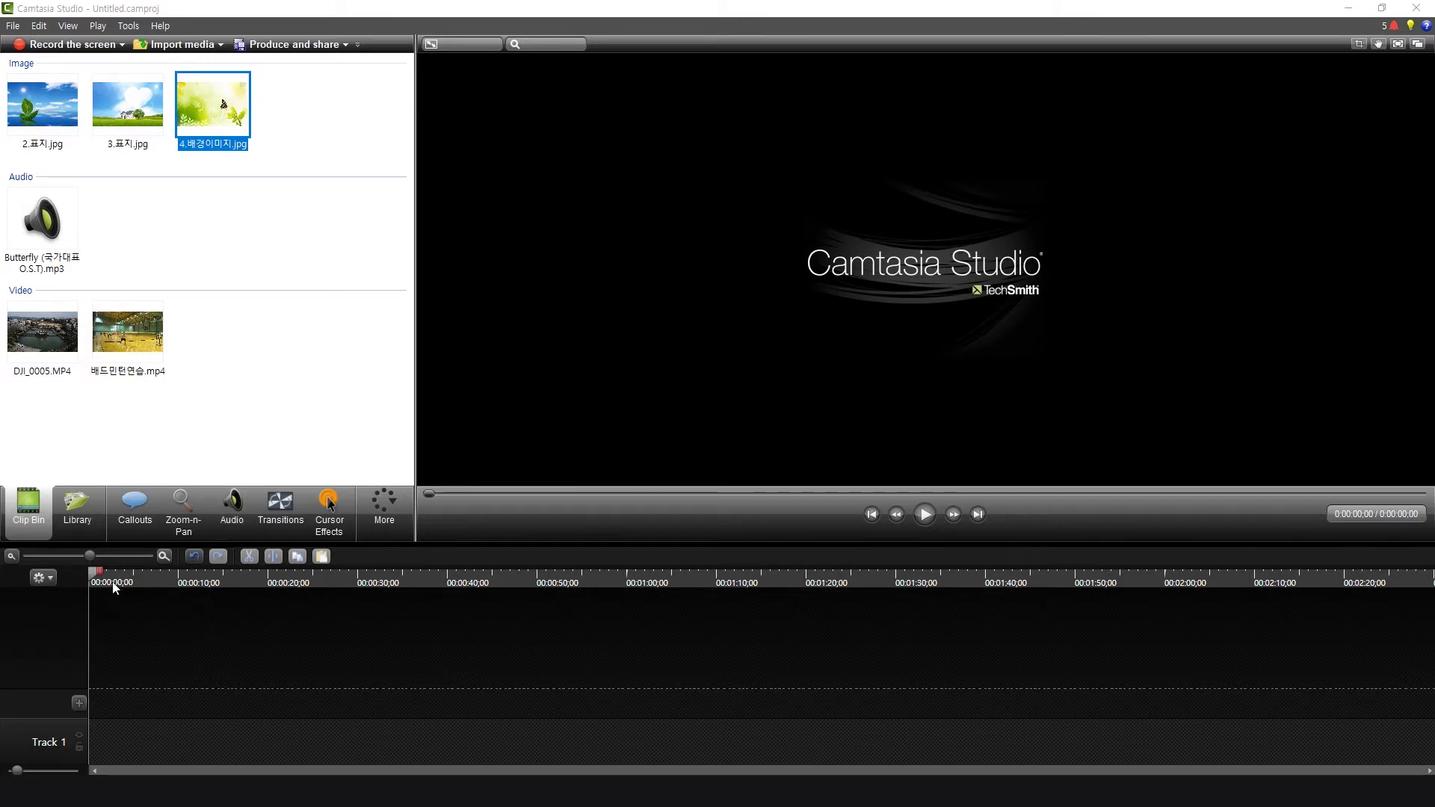
Move the playhead to about 8 seconds and widen the Clip Bin area beside the preview.
drag(93, 573, 171, 587)
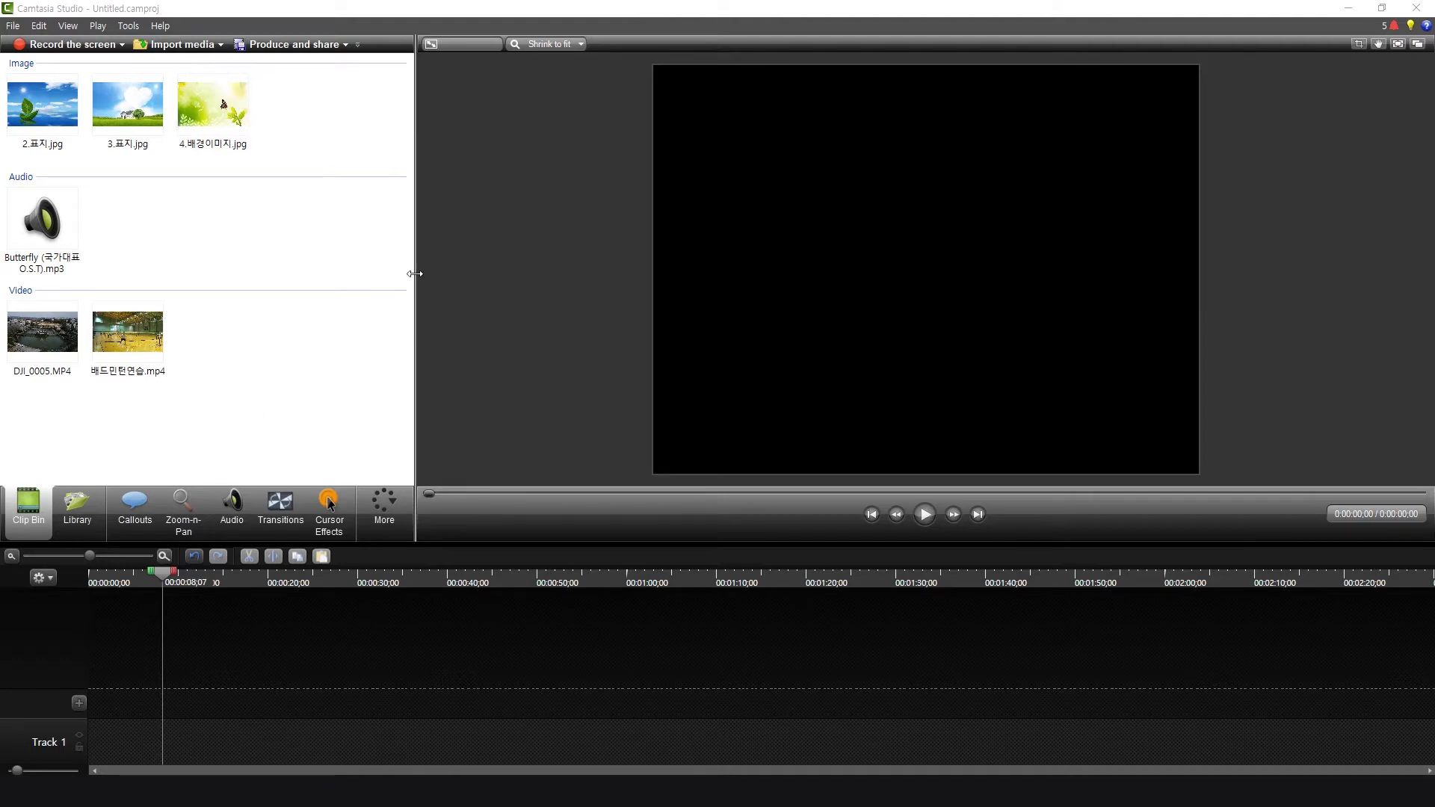
drag(415, 273, 596, 277)
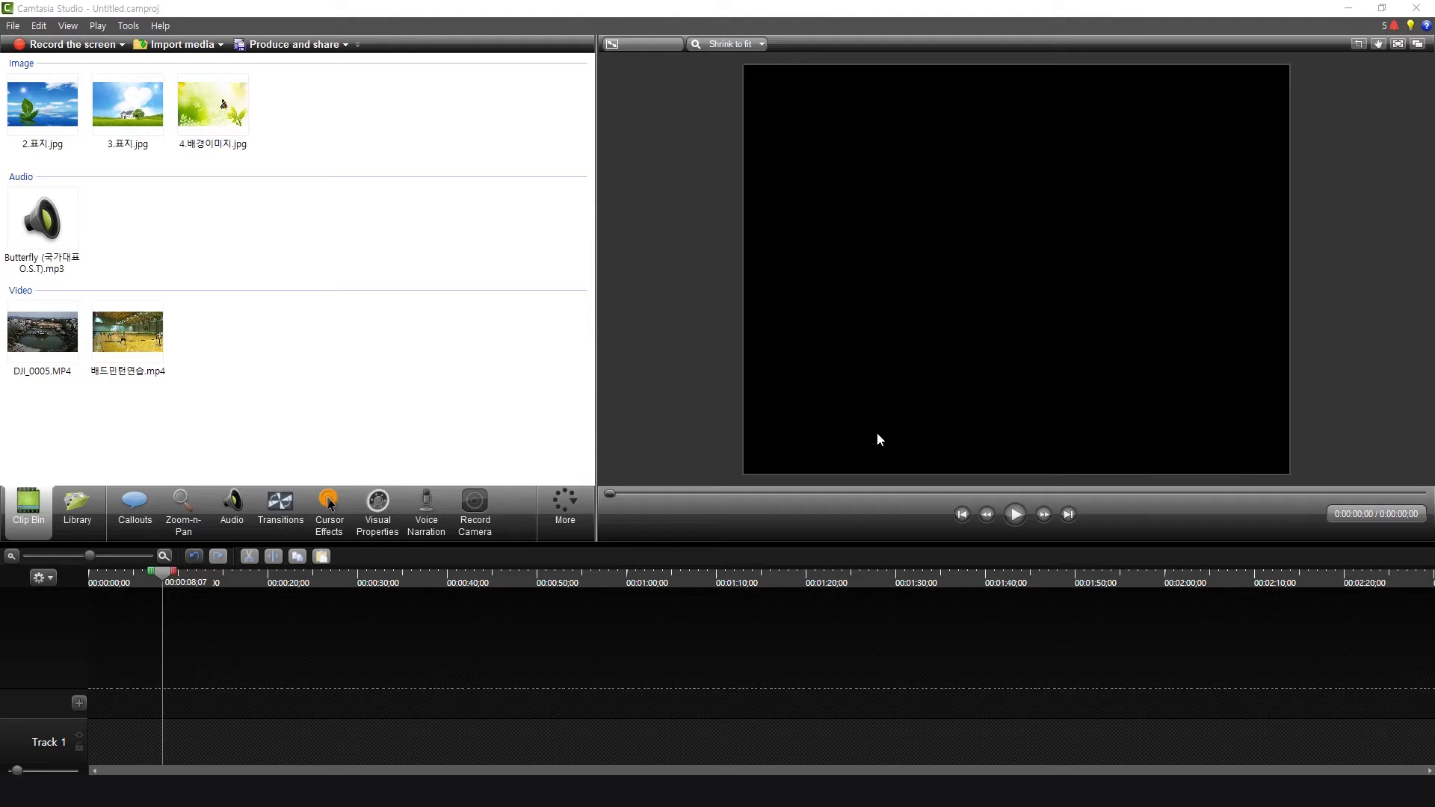
Preview the 배드민턴연습.mp4 video from the Clip Bin for a few seconds and pause it.
click(131, 335)
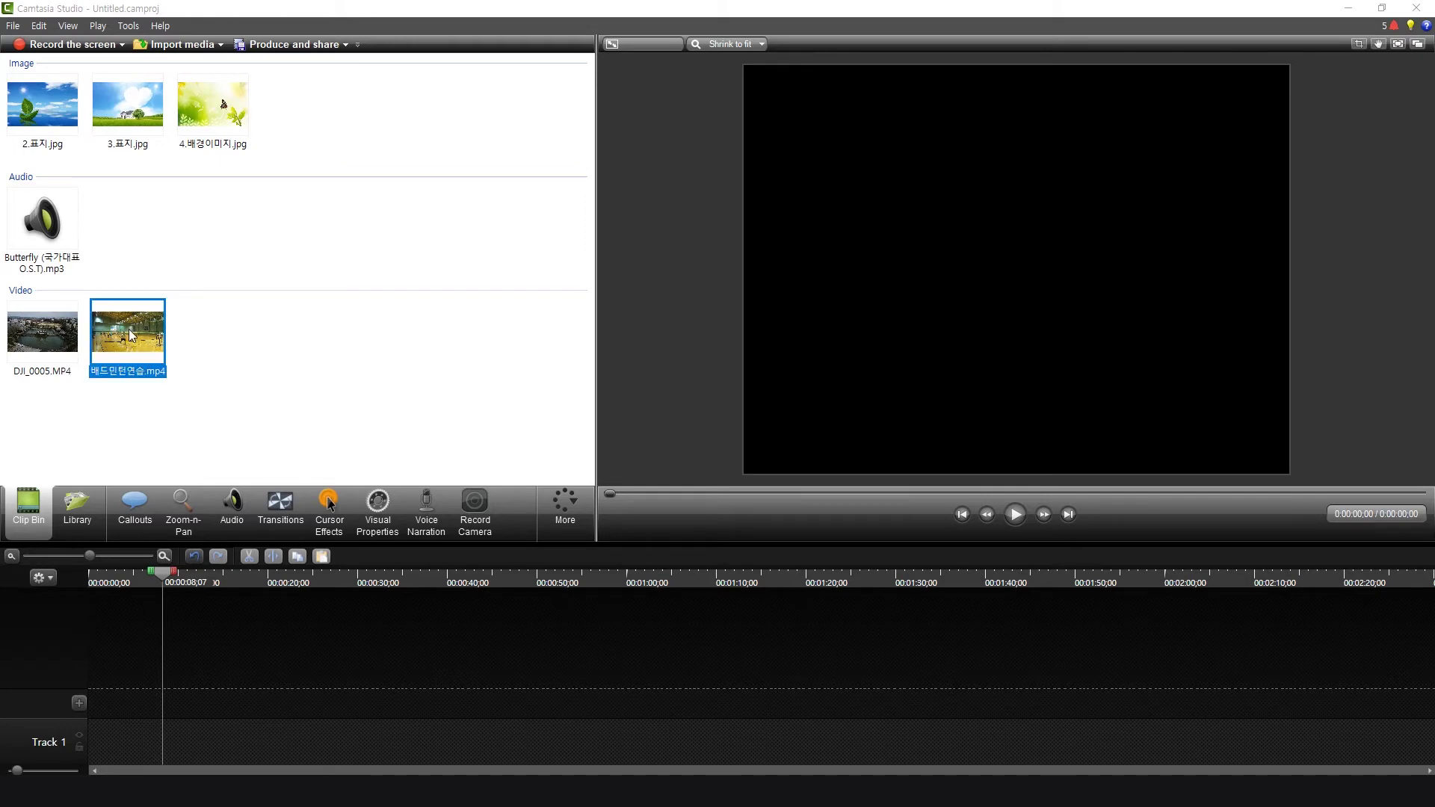
mouse_move(131, 335)
mouse_down()
mouse_move(949, 326)
mouse_move(975, 295)
mouse_move(138, 360)
mouse_up()
double_click(137, 340)
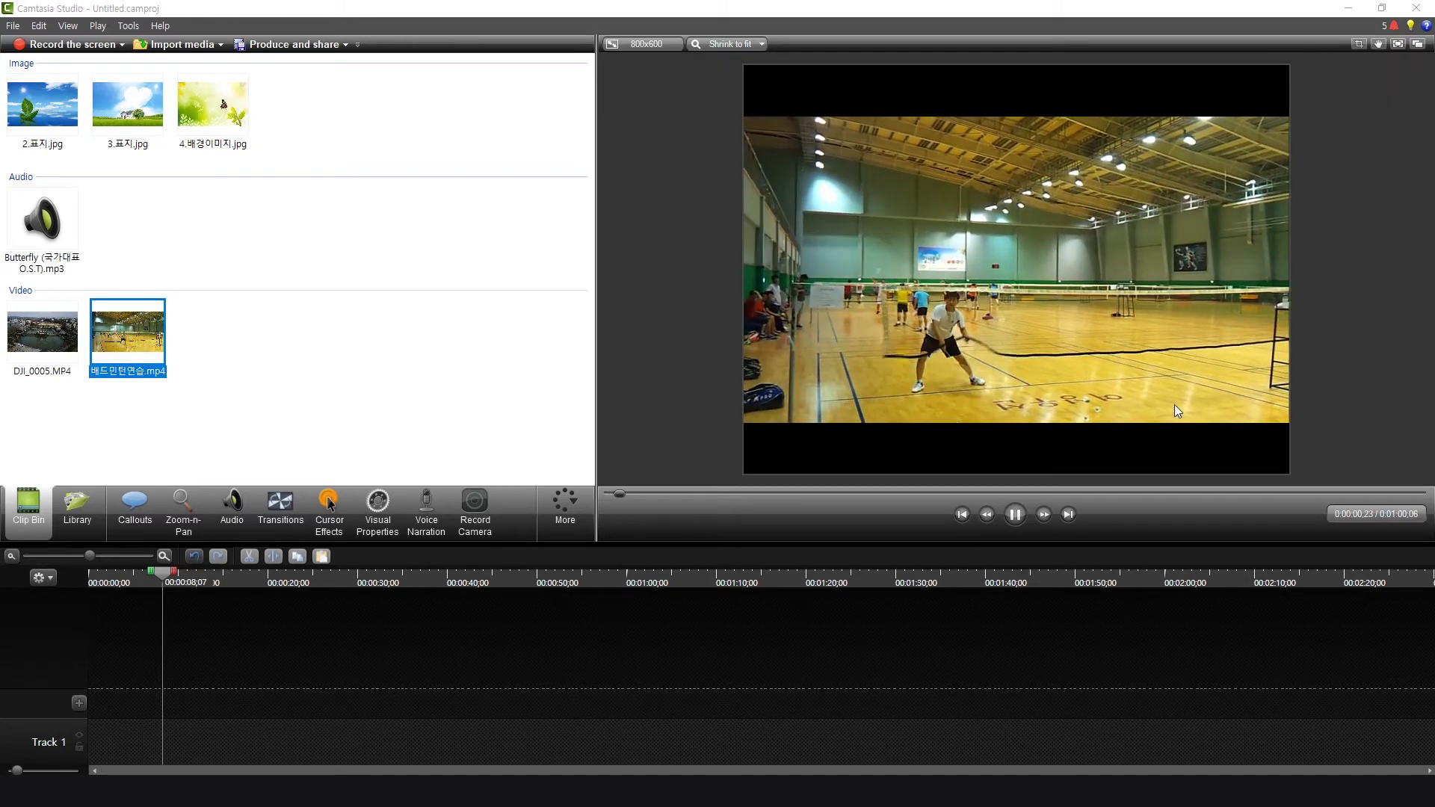
click(1017, 521)
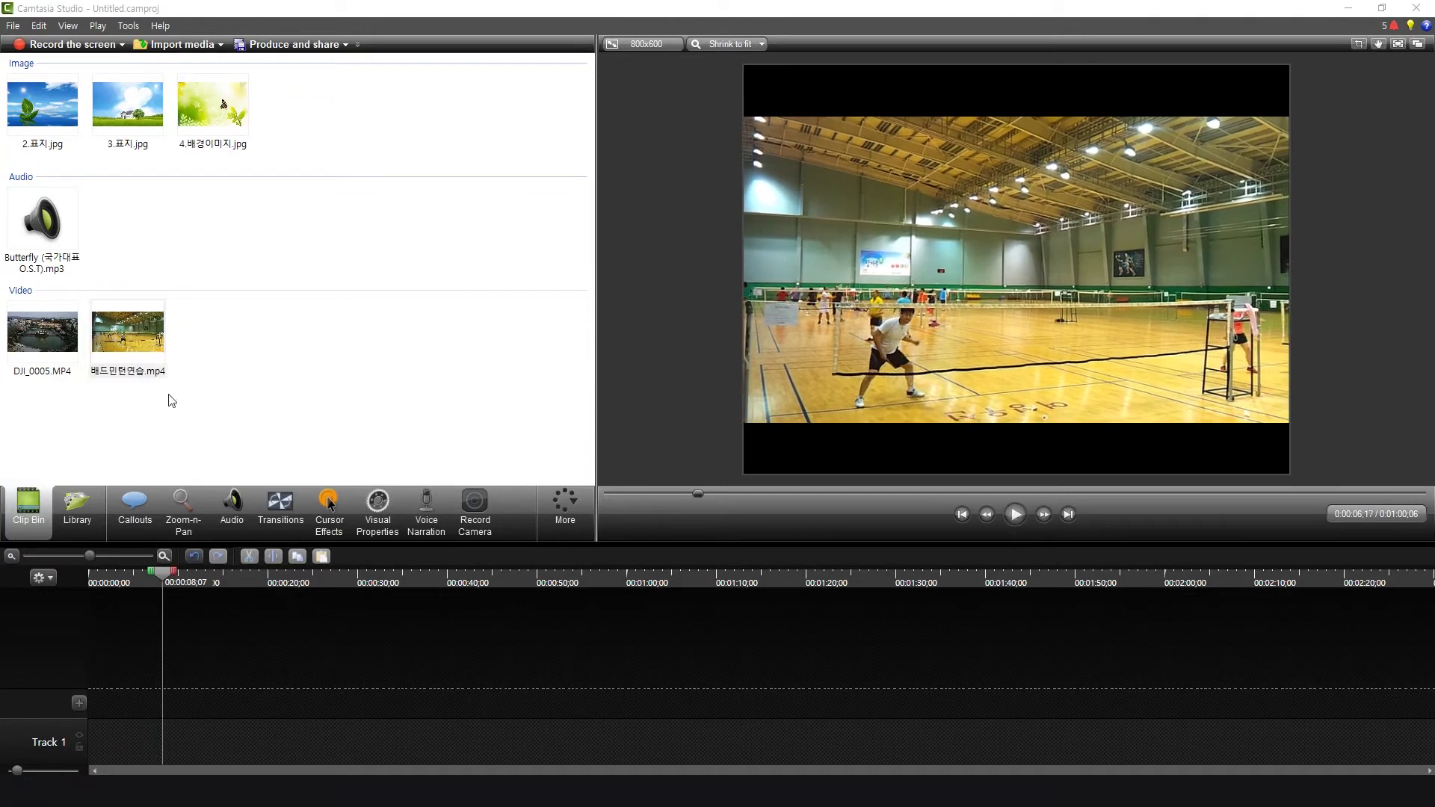
Preview the DJI_0005.MP4 video for a few seconds and pause it.
click(70, 333)
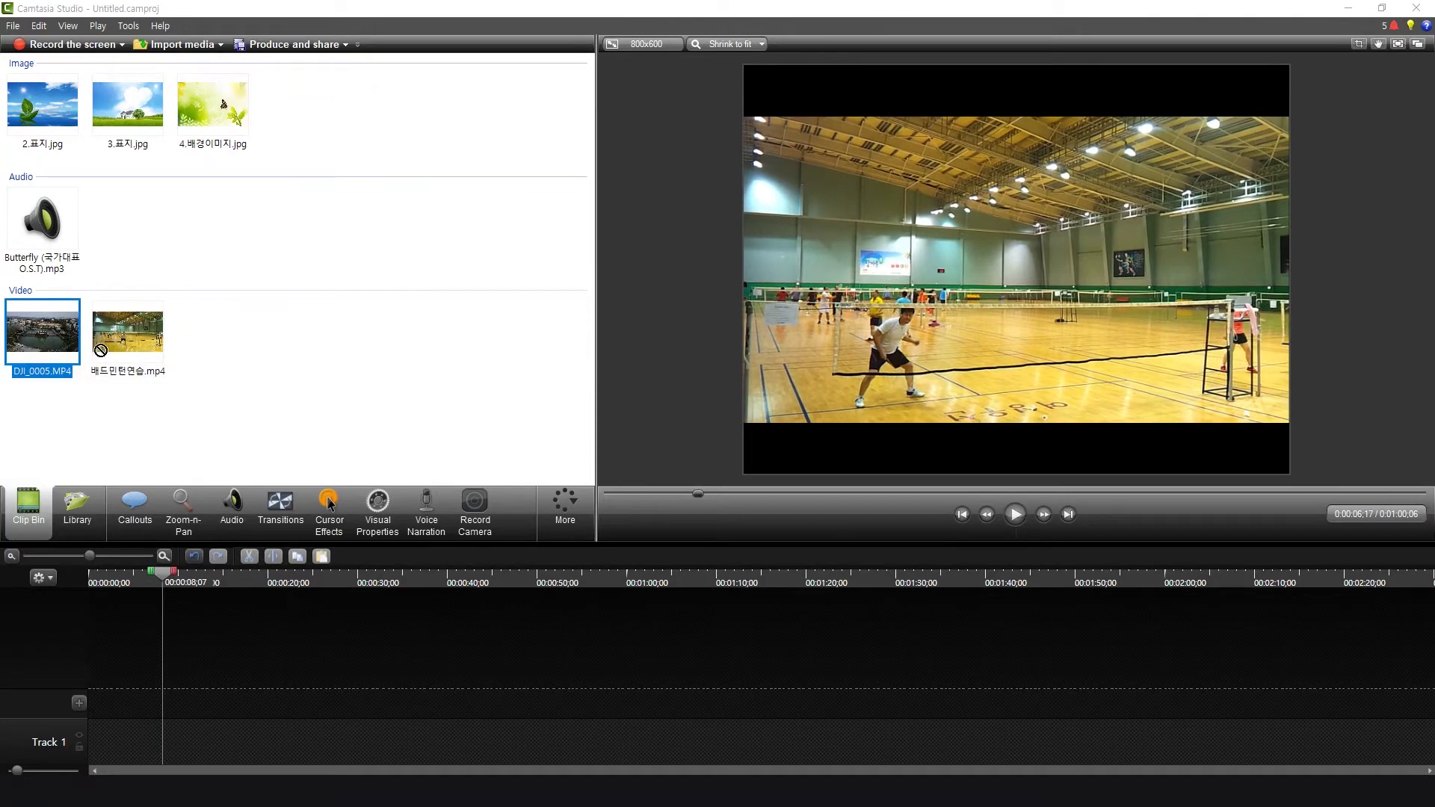
click(1015, 514)
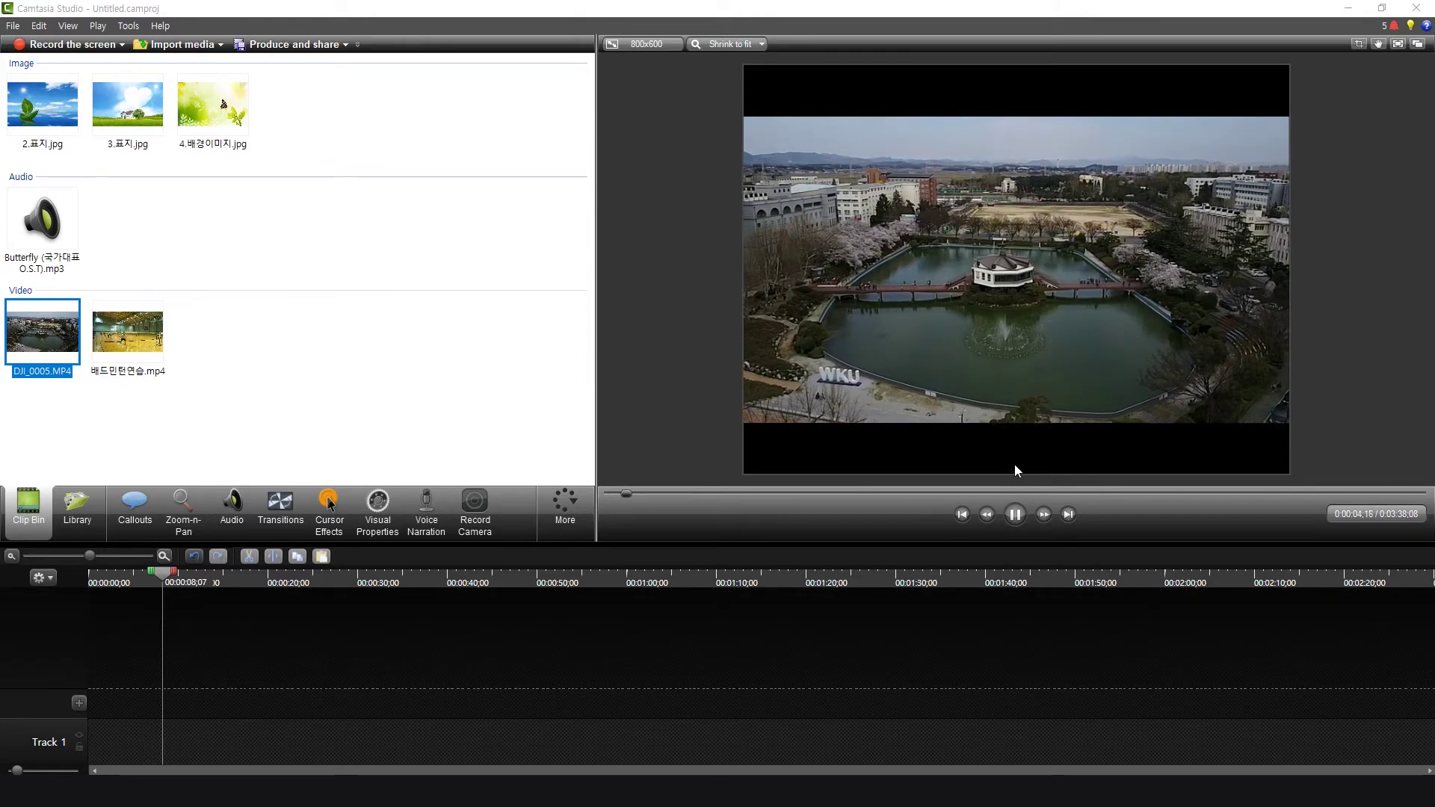
click(1016, 515)
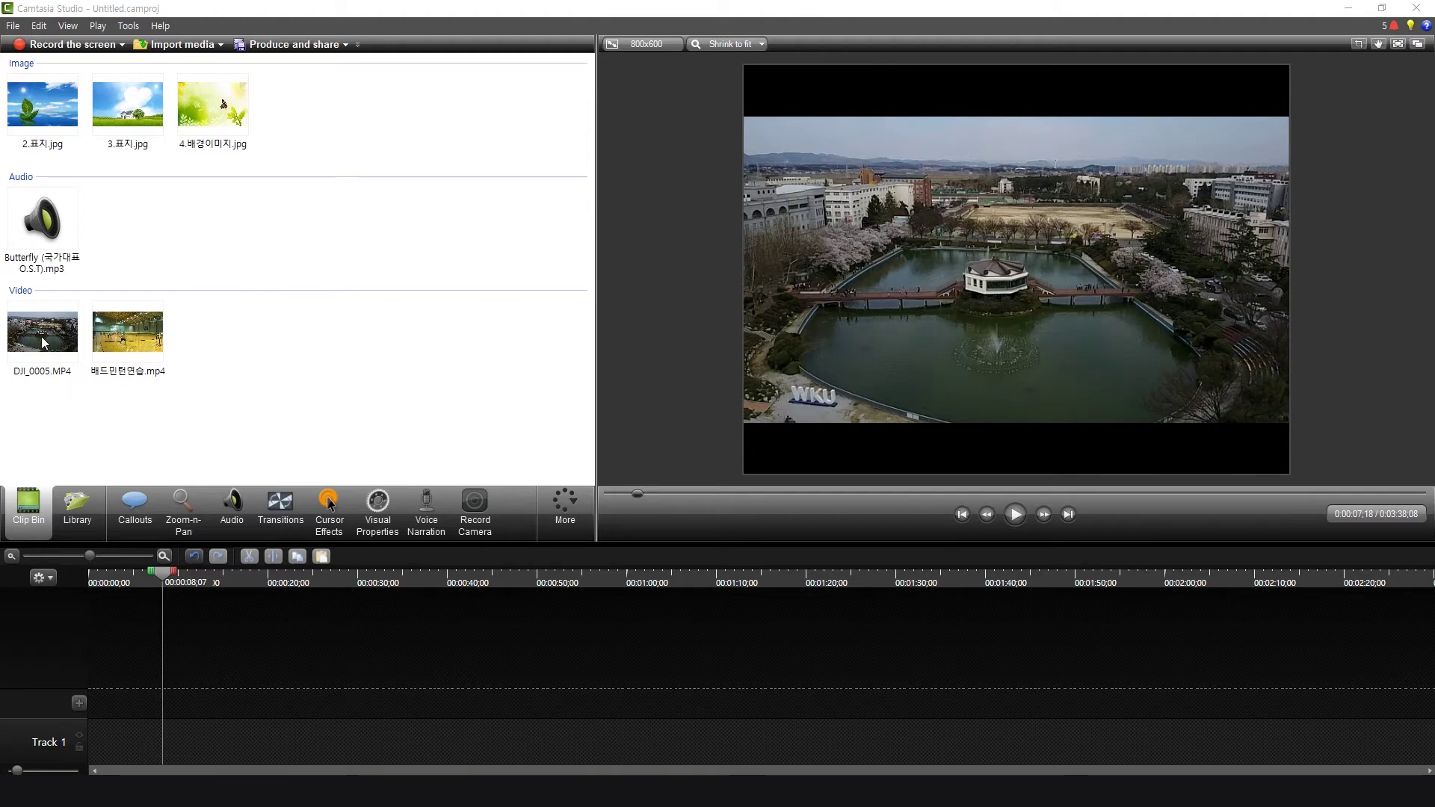
Add DJI_0005.MP4 to Track 1 and align the clip with the start of the timeline.
drag(42, 335, 137, 743)
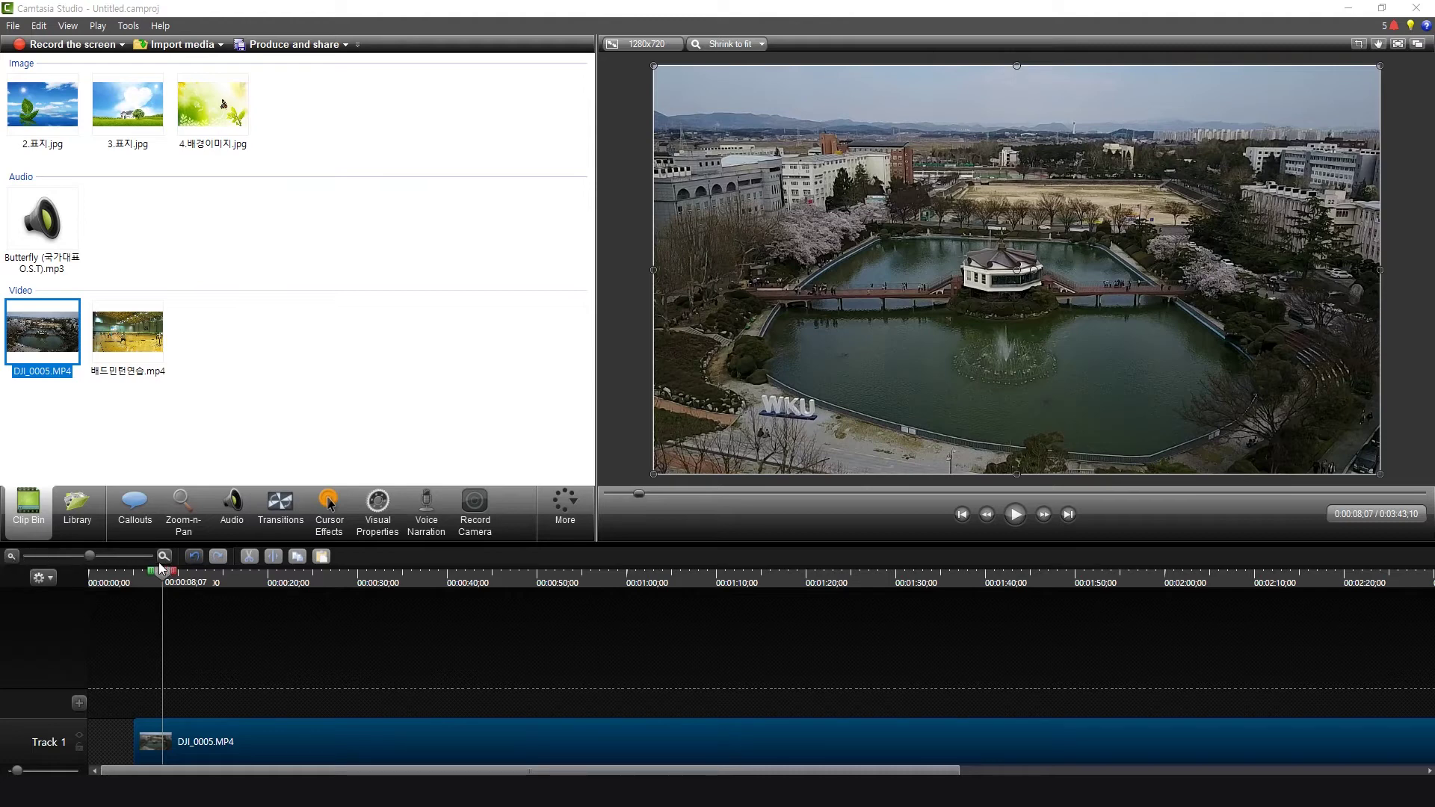
drag(89, 555, 123, 566)
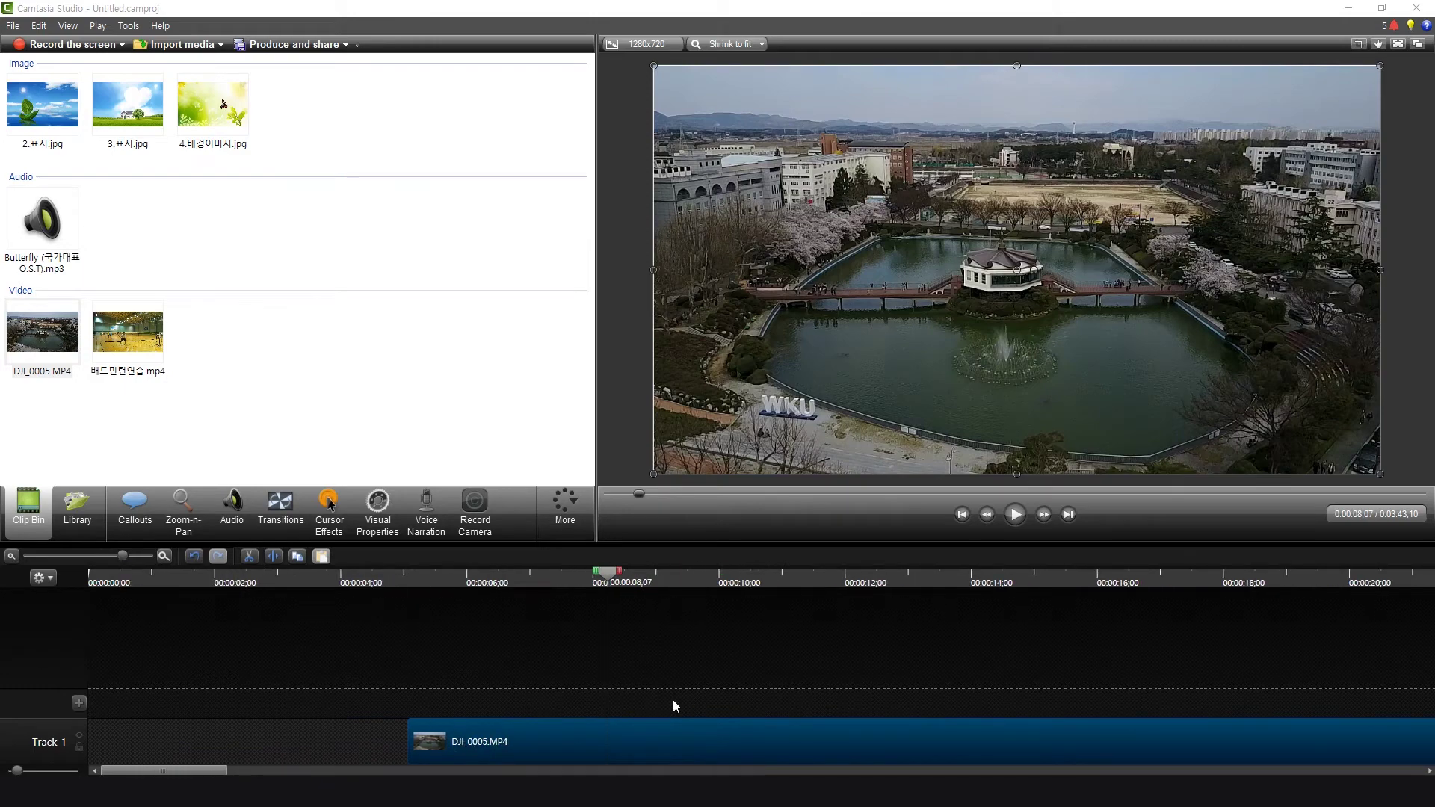
drag(680, 743, 355, 750)
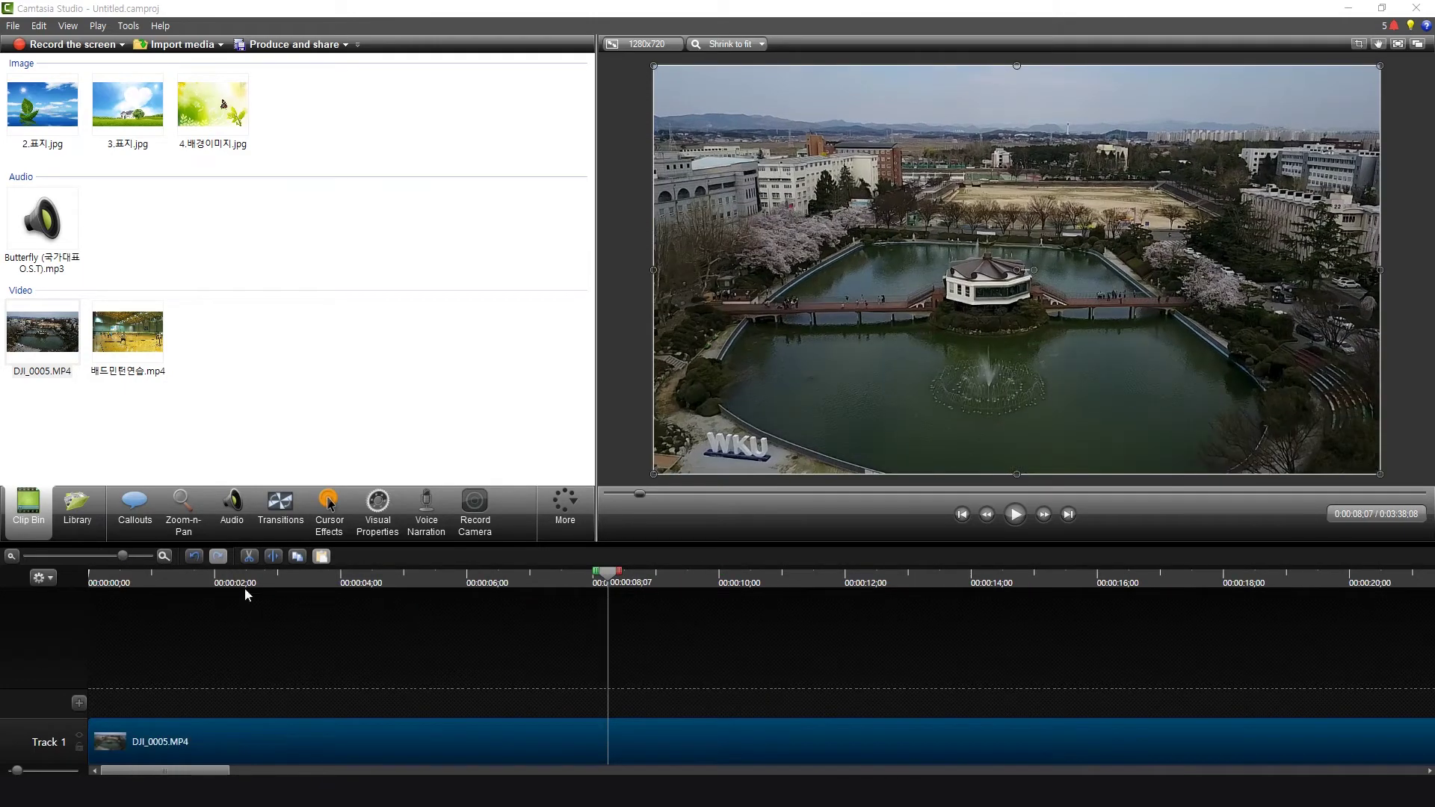
Add 2.표지.jpg, 3.표지.jpg and 4.배경이미지.jpg together on Track 2 above the video, starting at about 11 seconds.
drag(123, 561, 83, 574)
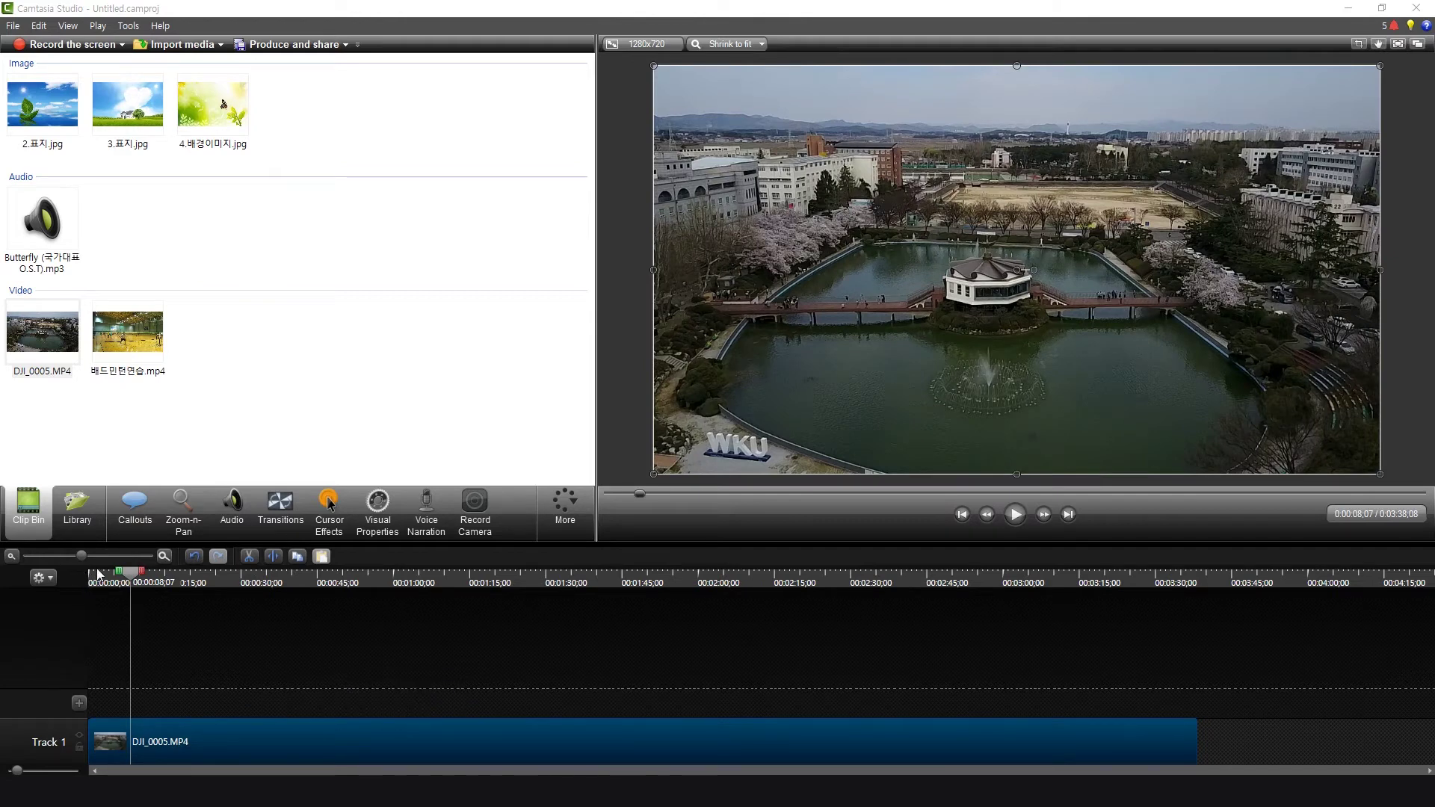
mouse_move(80, 558)
mouse_down()
mouse_move(100, 562)
mouse_move(80, 560)
mouse_up()
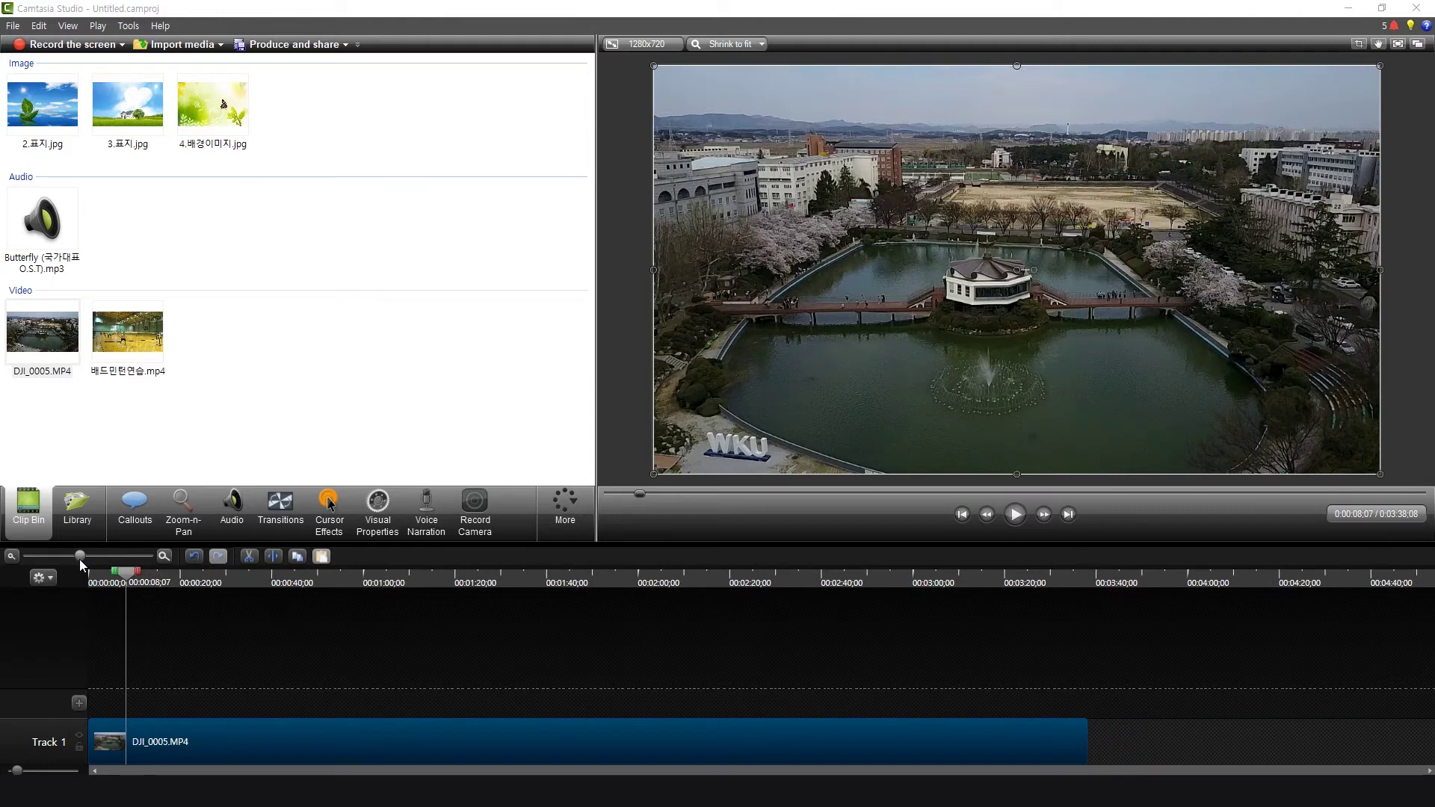
click(159, 734)
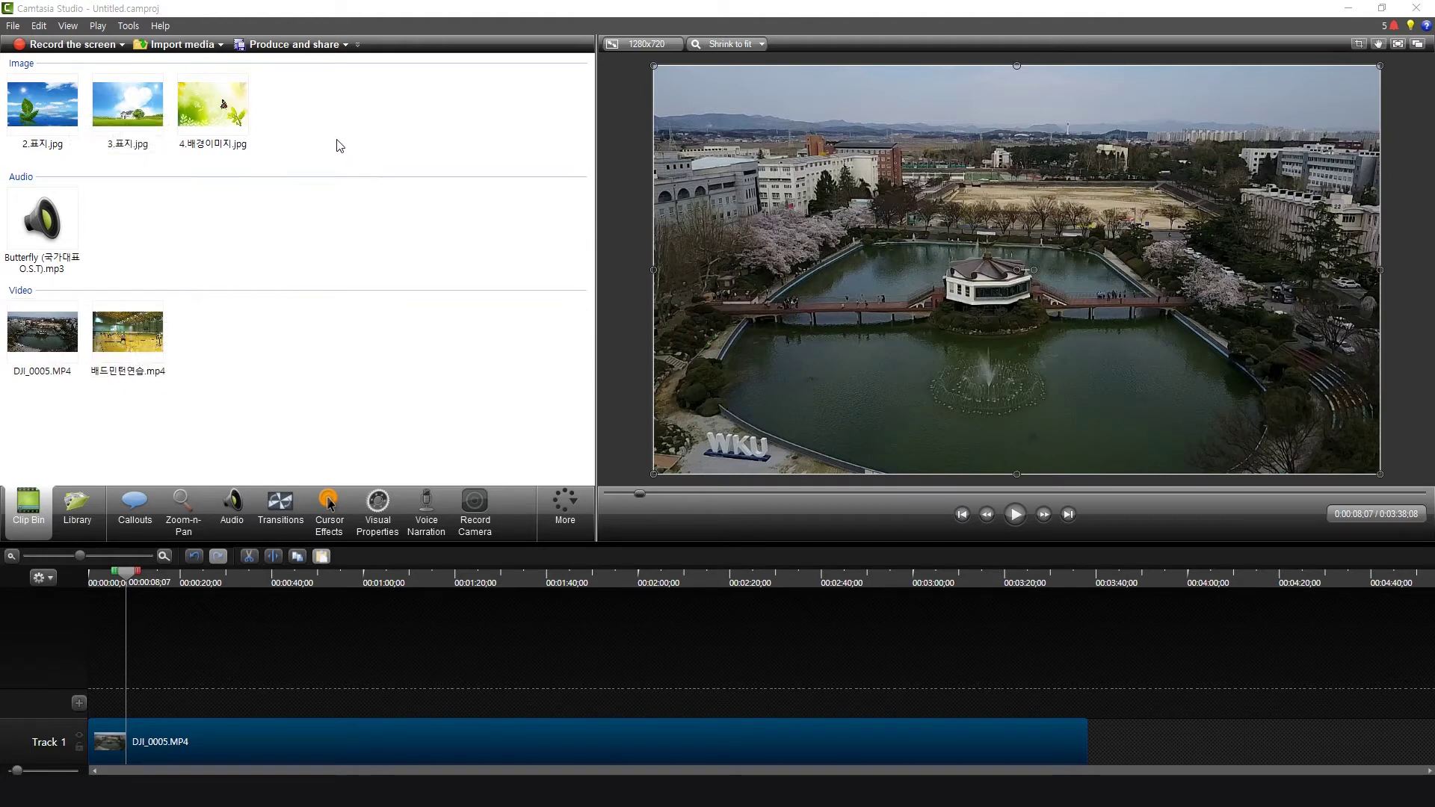
drag(346, 140, 142, 699)
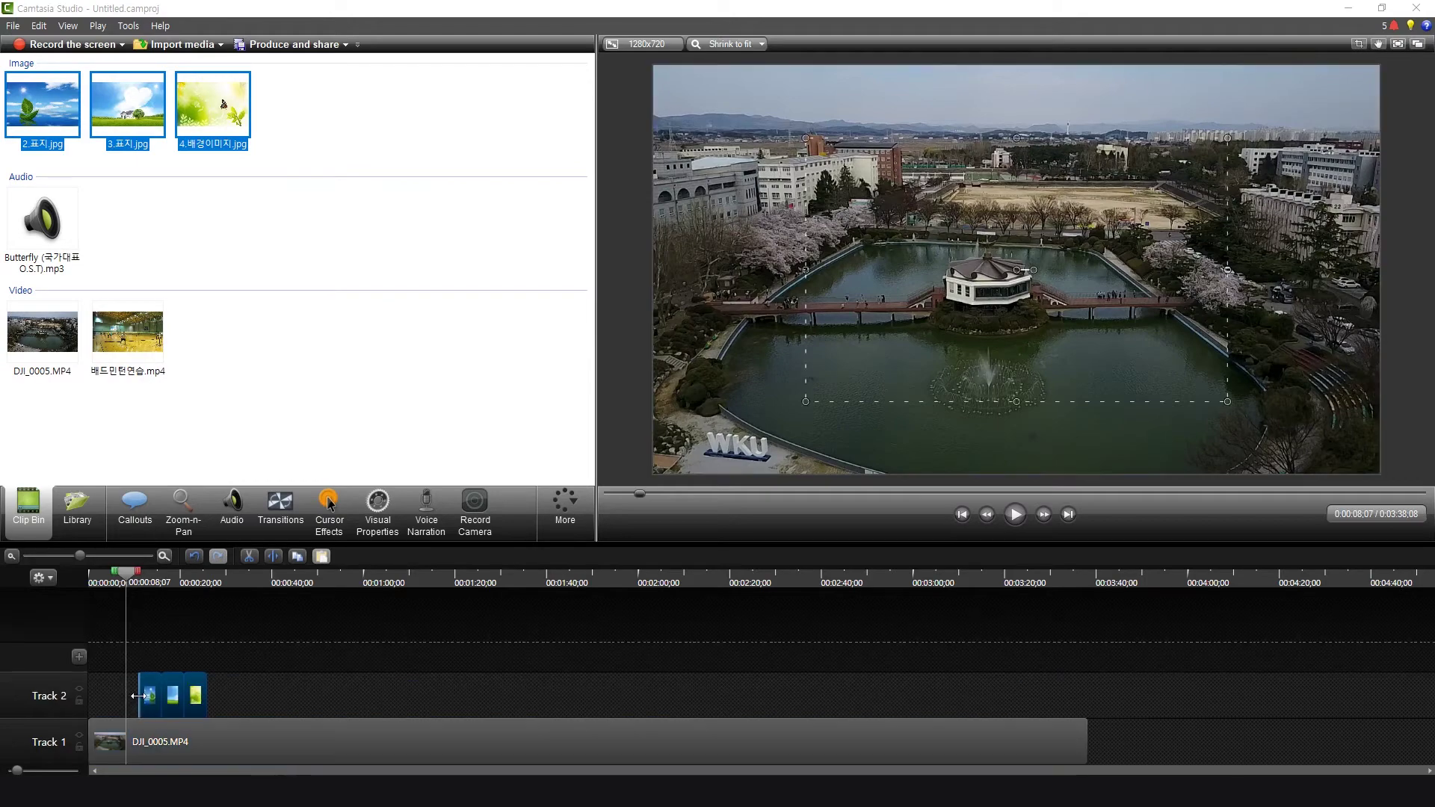
click(290, 691)
Move the playhead to about 18 seconds, then enlarge the 3.표지.jpg image on the canvas and reposition it to cover most of the video.
drag(133, 585, 191, 658)
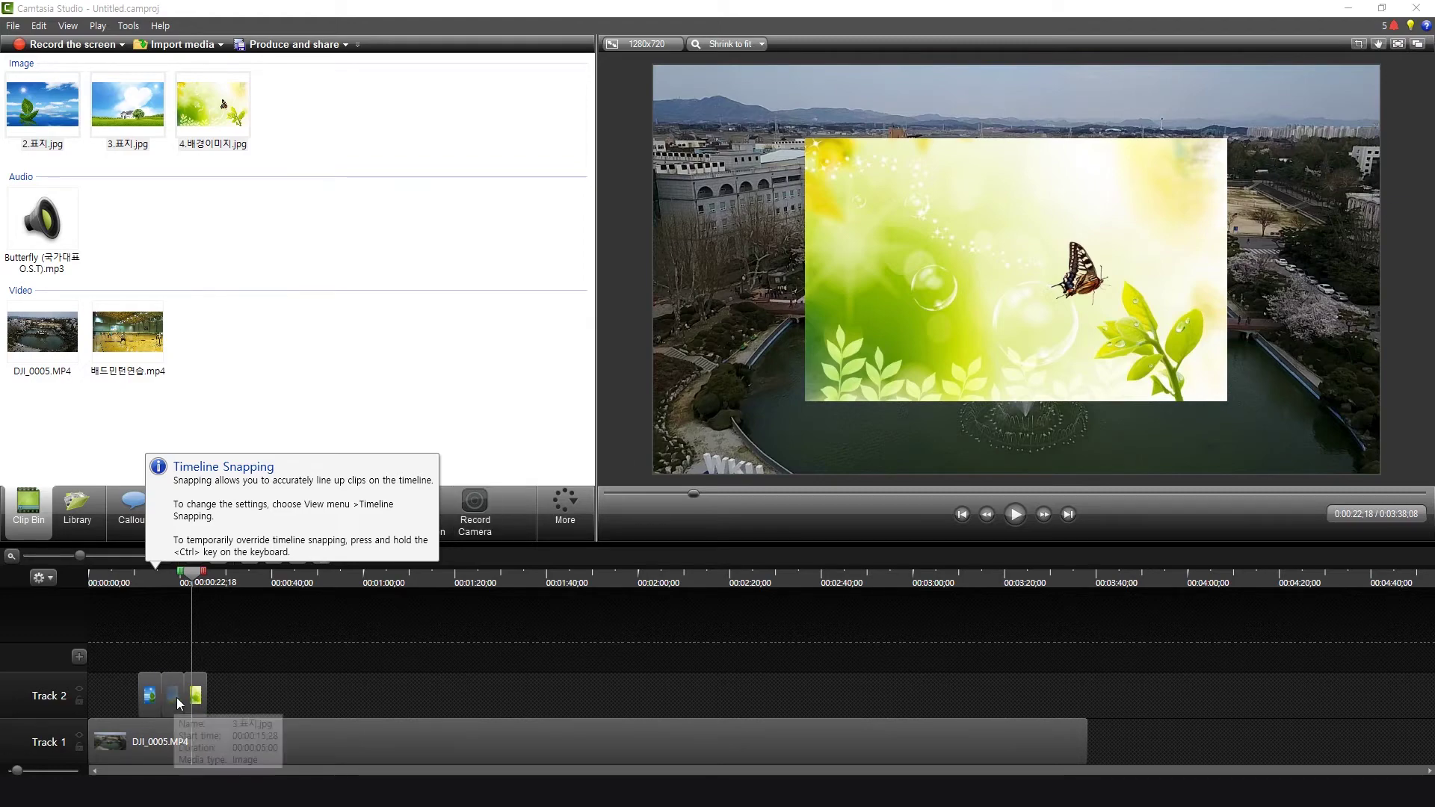
drag(197, 581, 174, 589)
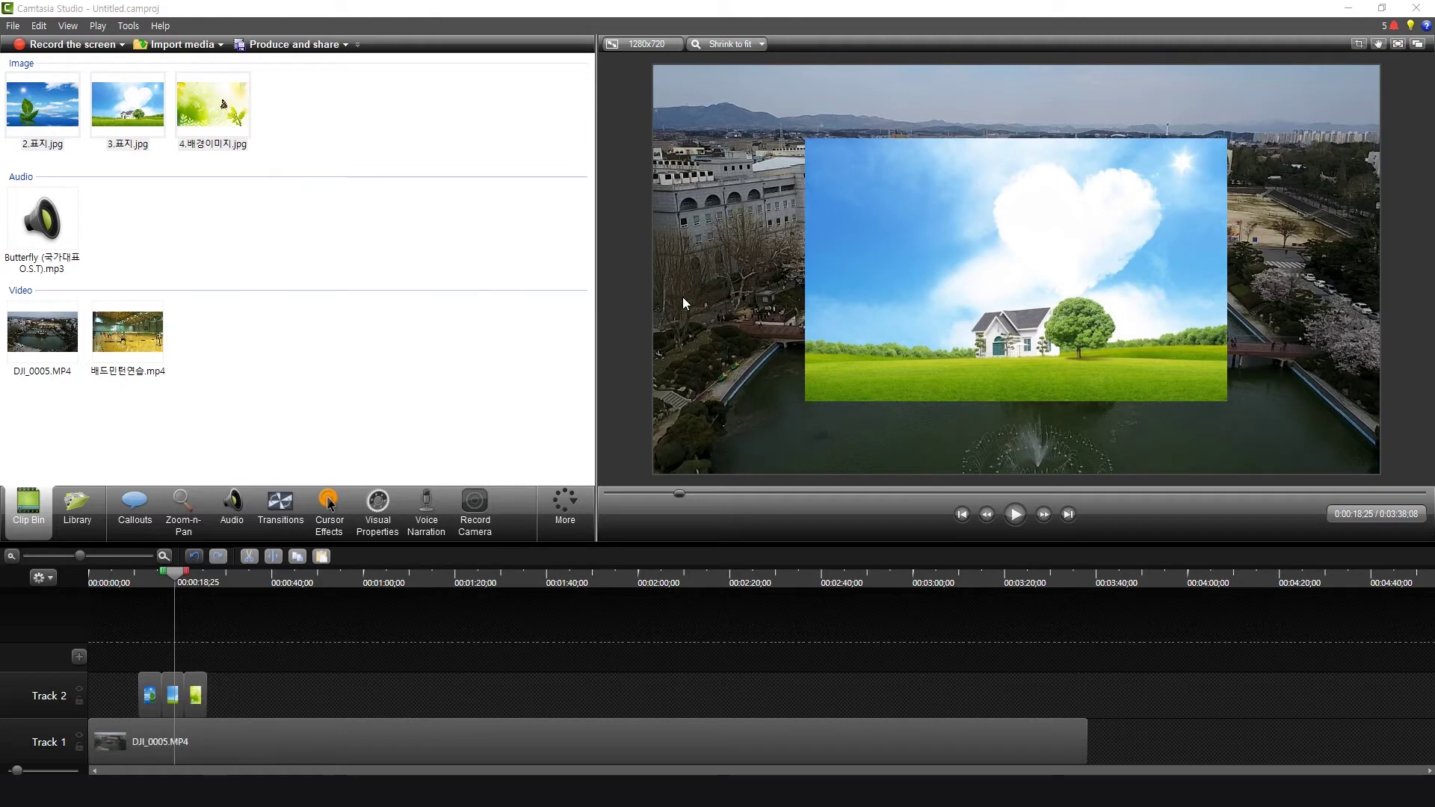
click(975, 293)
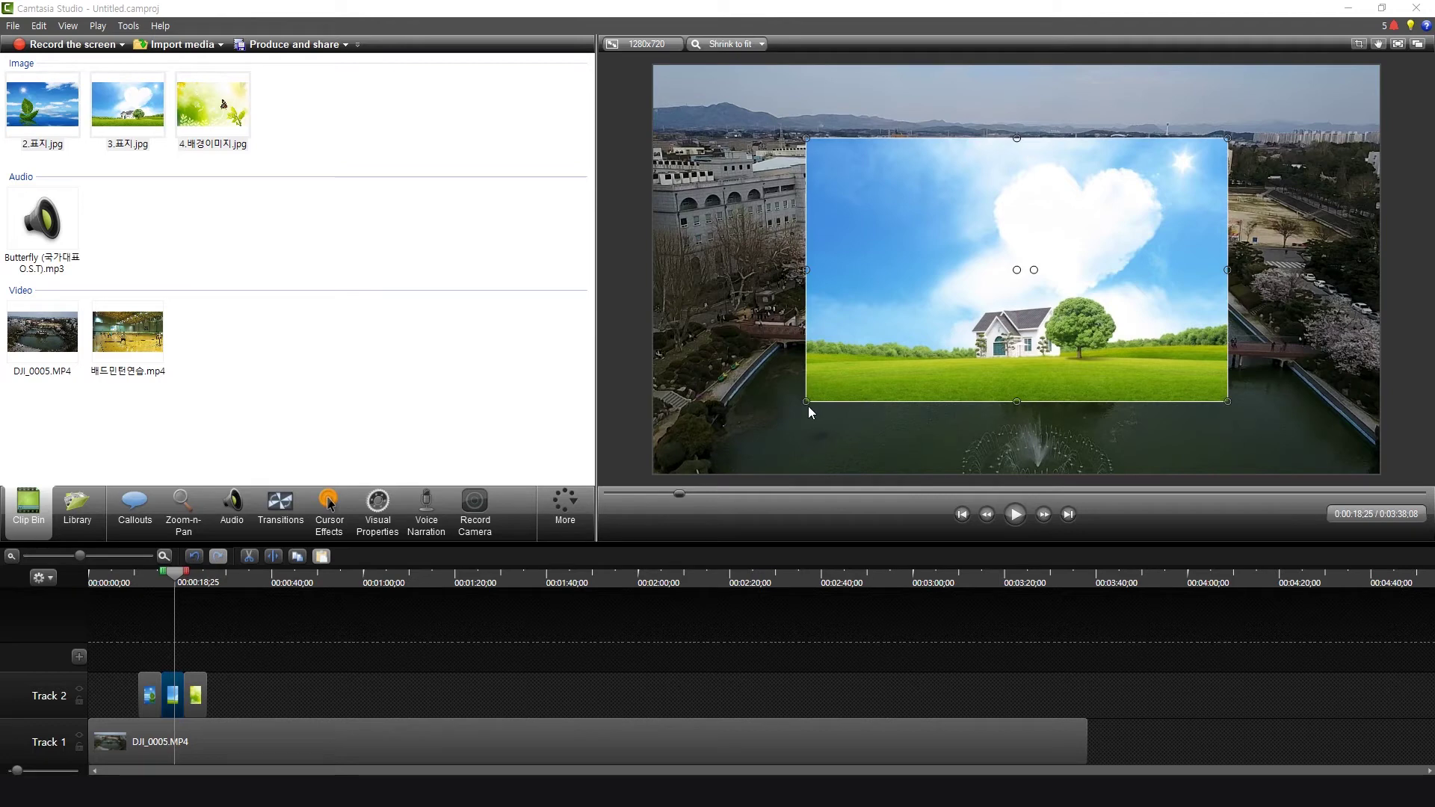
drag(806, 402, 732, 454)
drag(810, 243, 778, 220)
drag(1193, 432, 1276, 451)
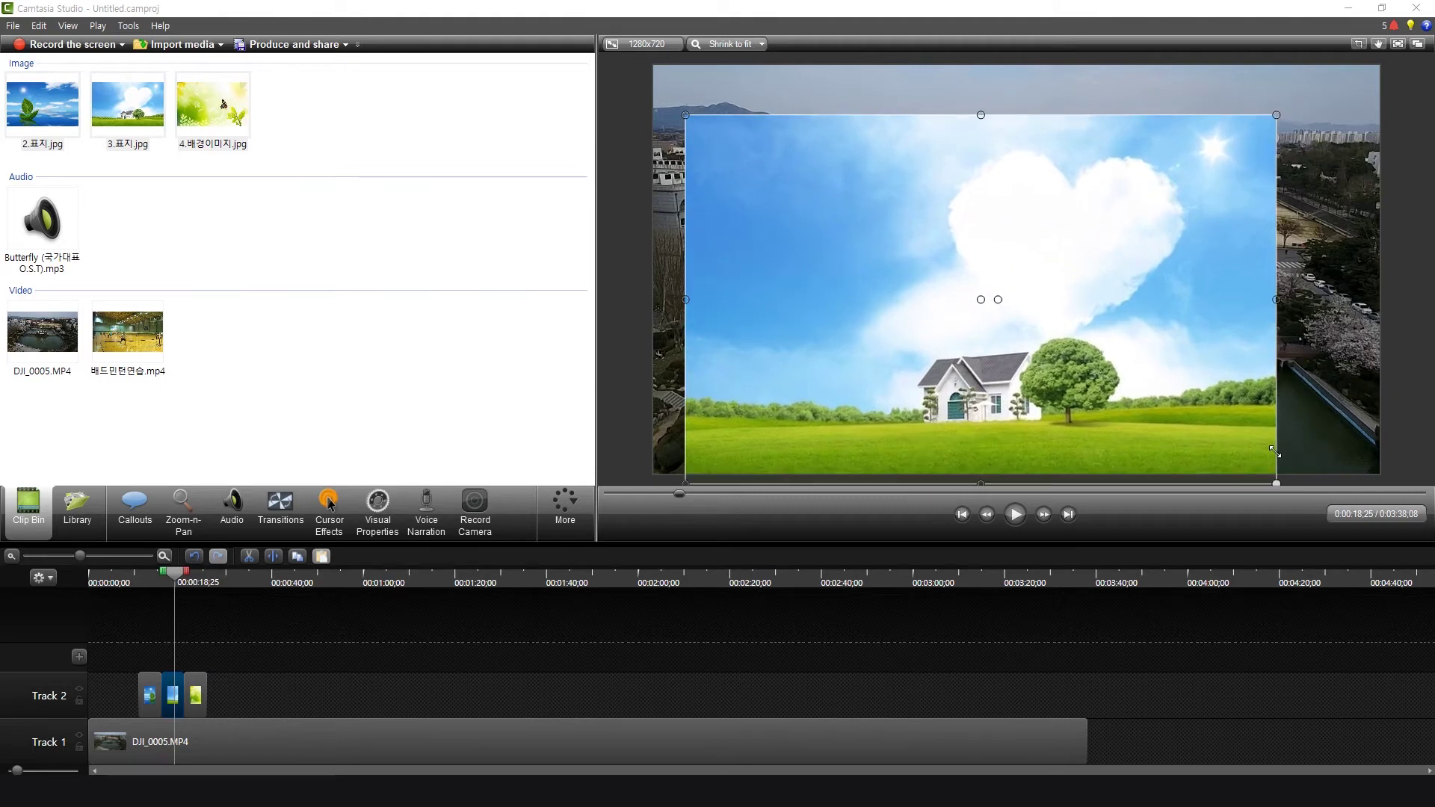
drag(993, 242, 1002, 209)
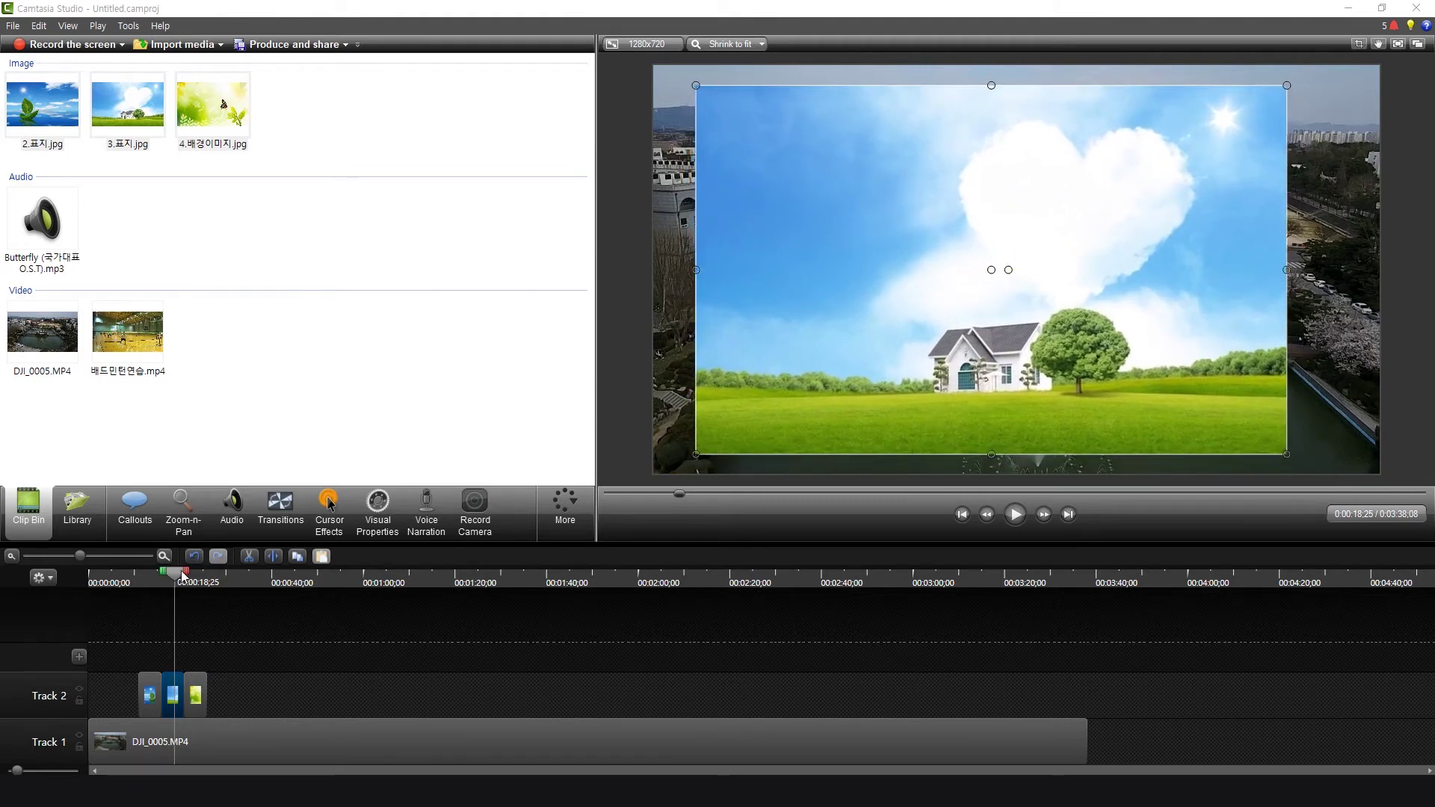
Select DJI_0005.MP4 on Track 1, try splitting it with the playhead at 0:01:30;14, and undo the split.
drag(182, 576, 325, 617)
click(392, 745)
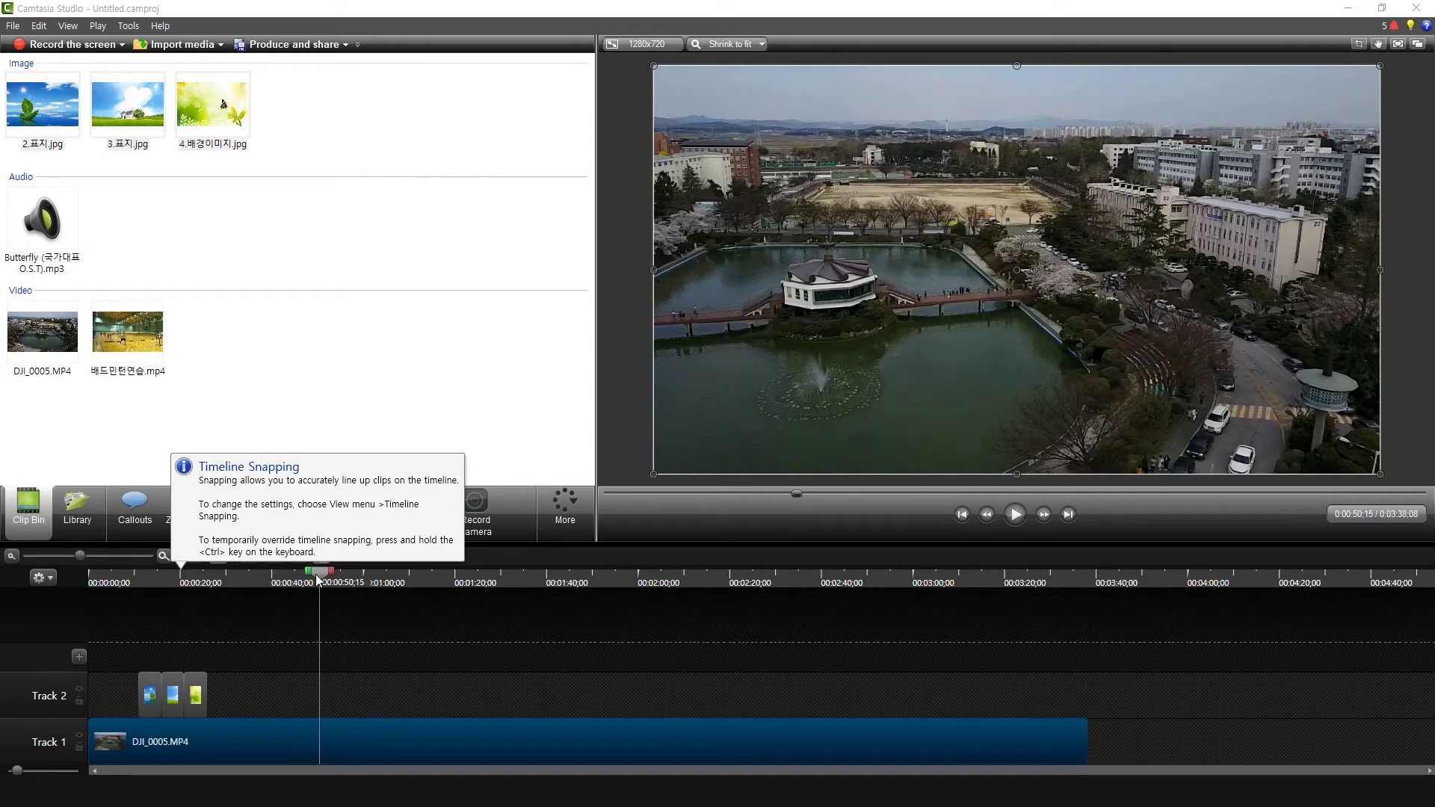
mouse_move(319, 579)
mouse_down()
mouse_move(352, 586)
mouse_move(312, 585)
mouse_up()
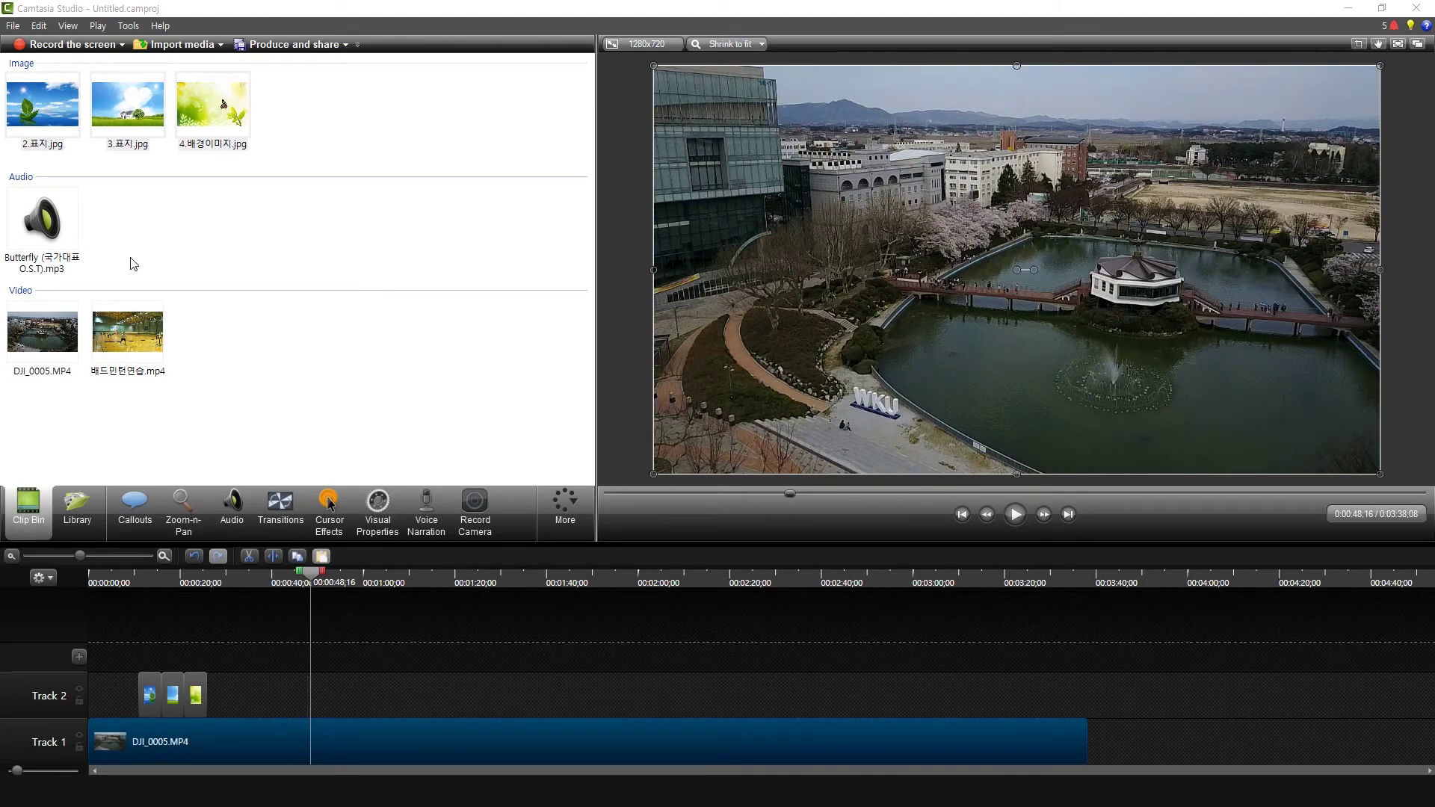
click(43, 26)
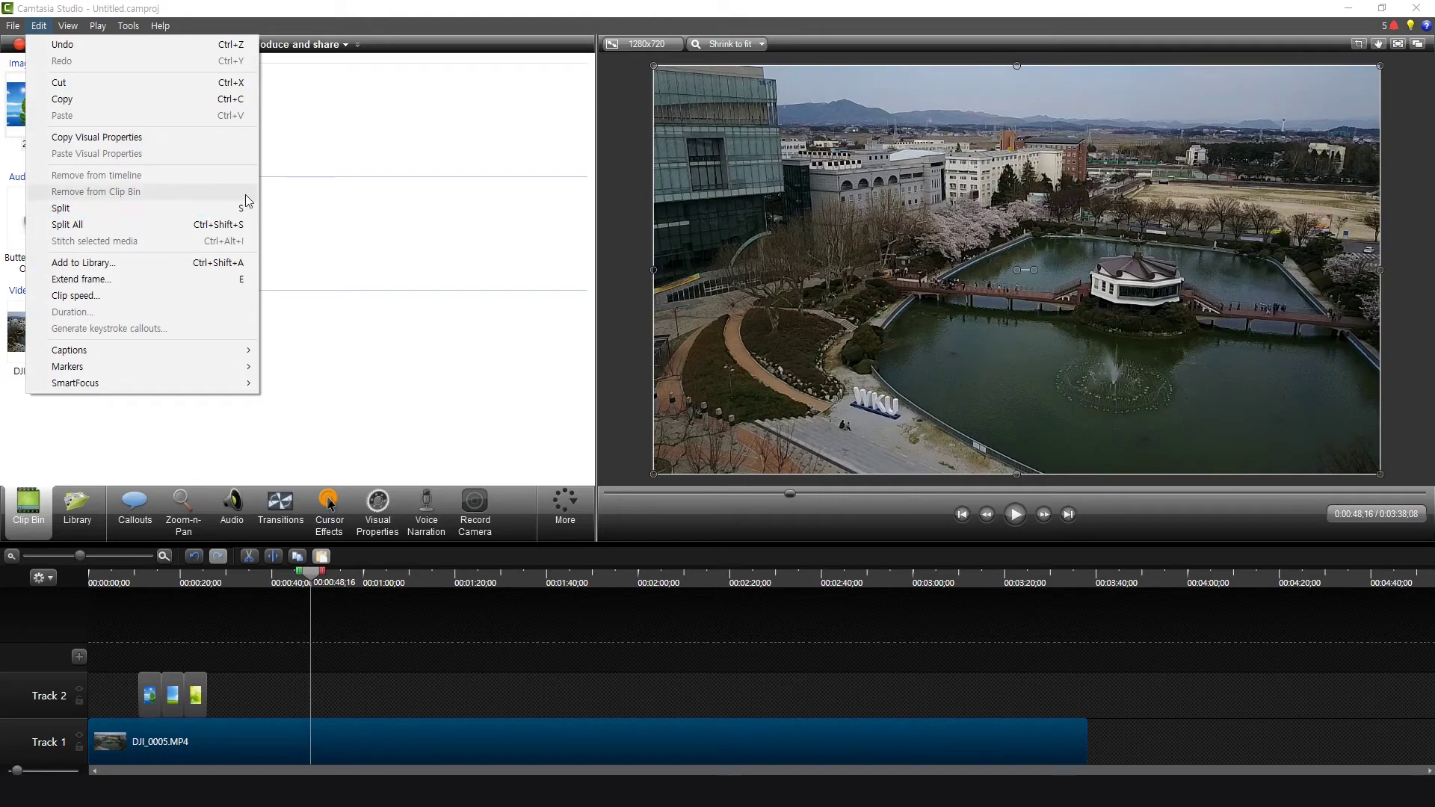
click(406, 717)
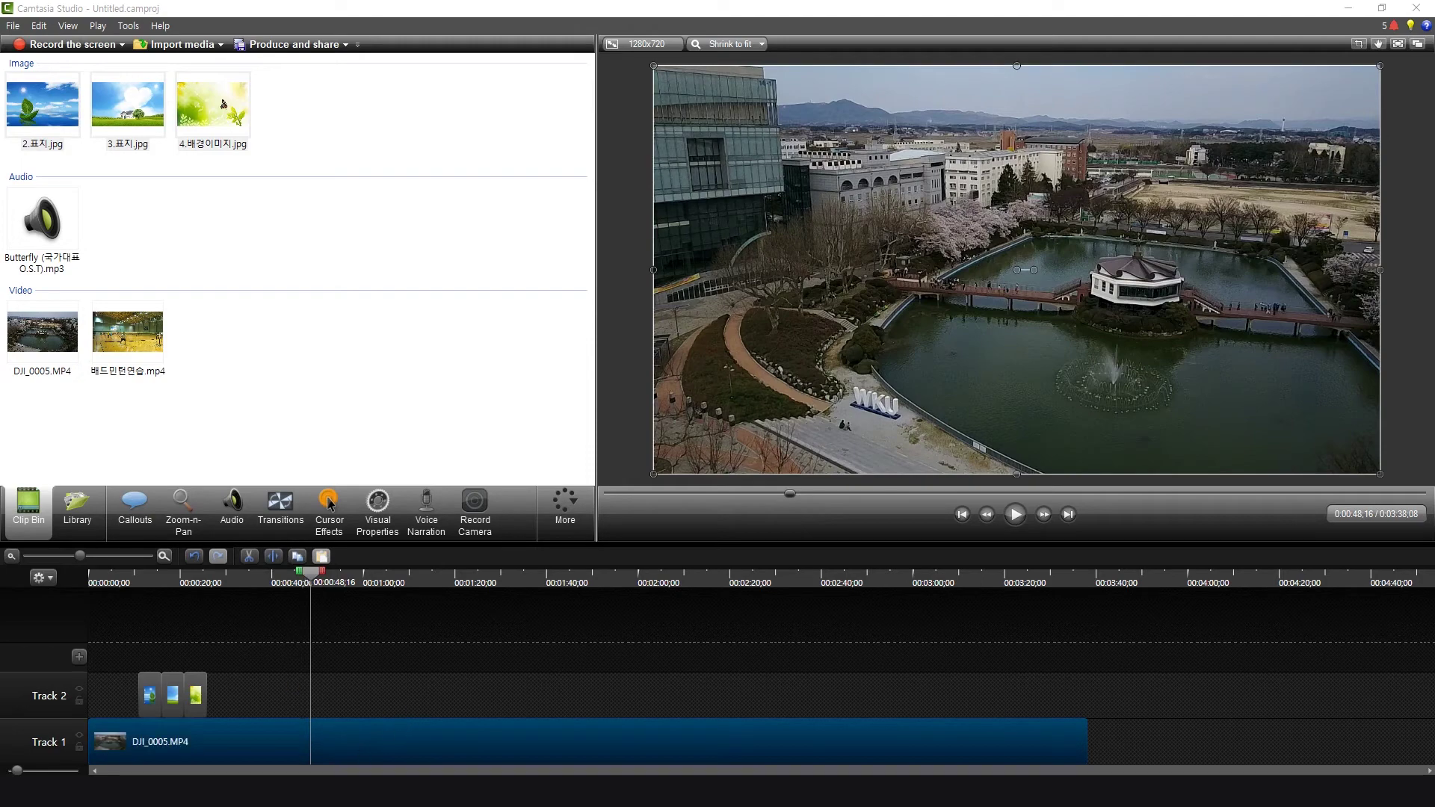
drag(310, 577, 501, 613)
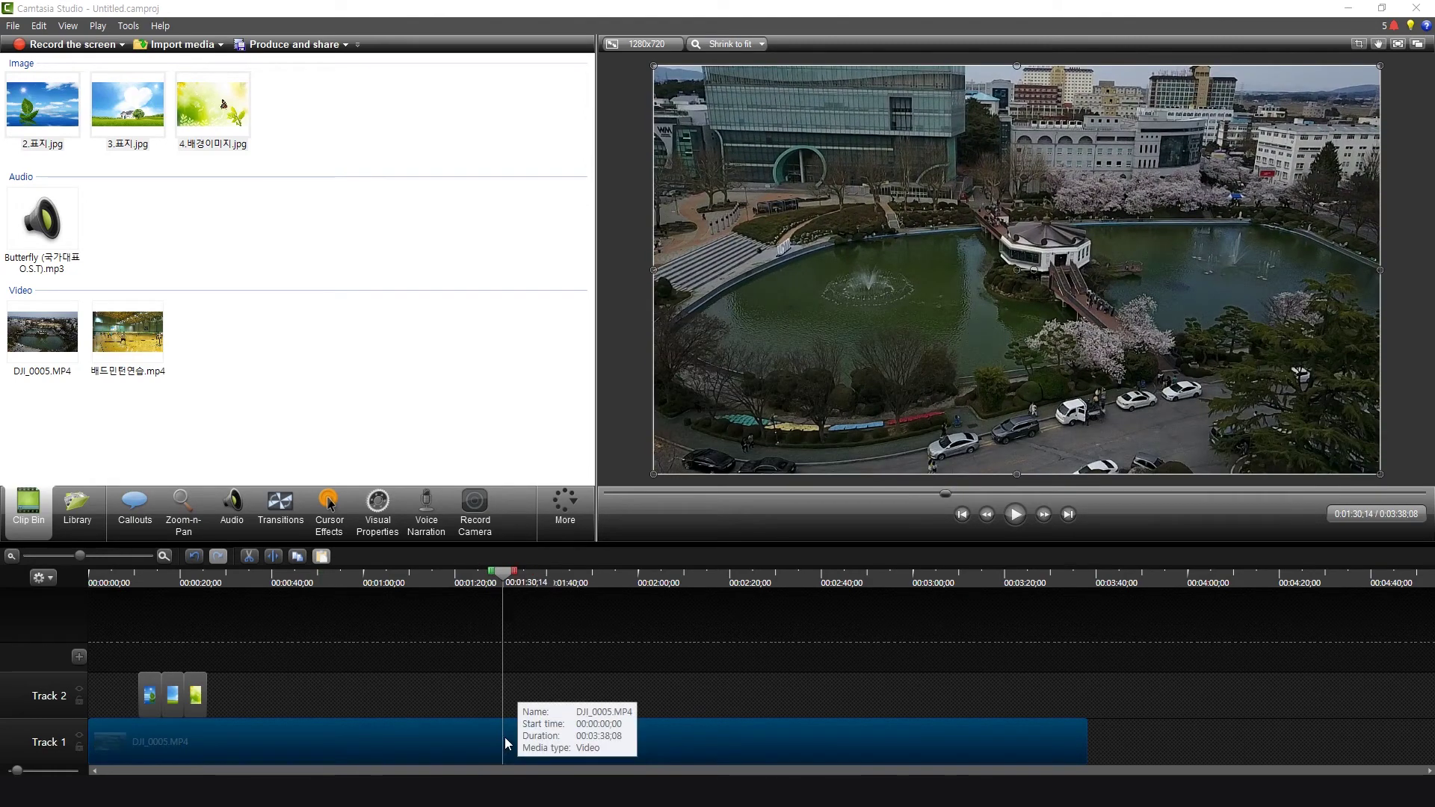
key(s)
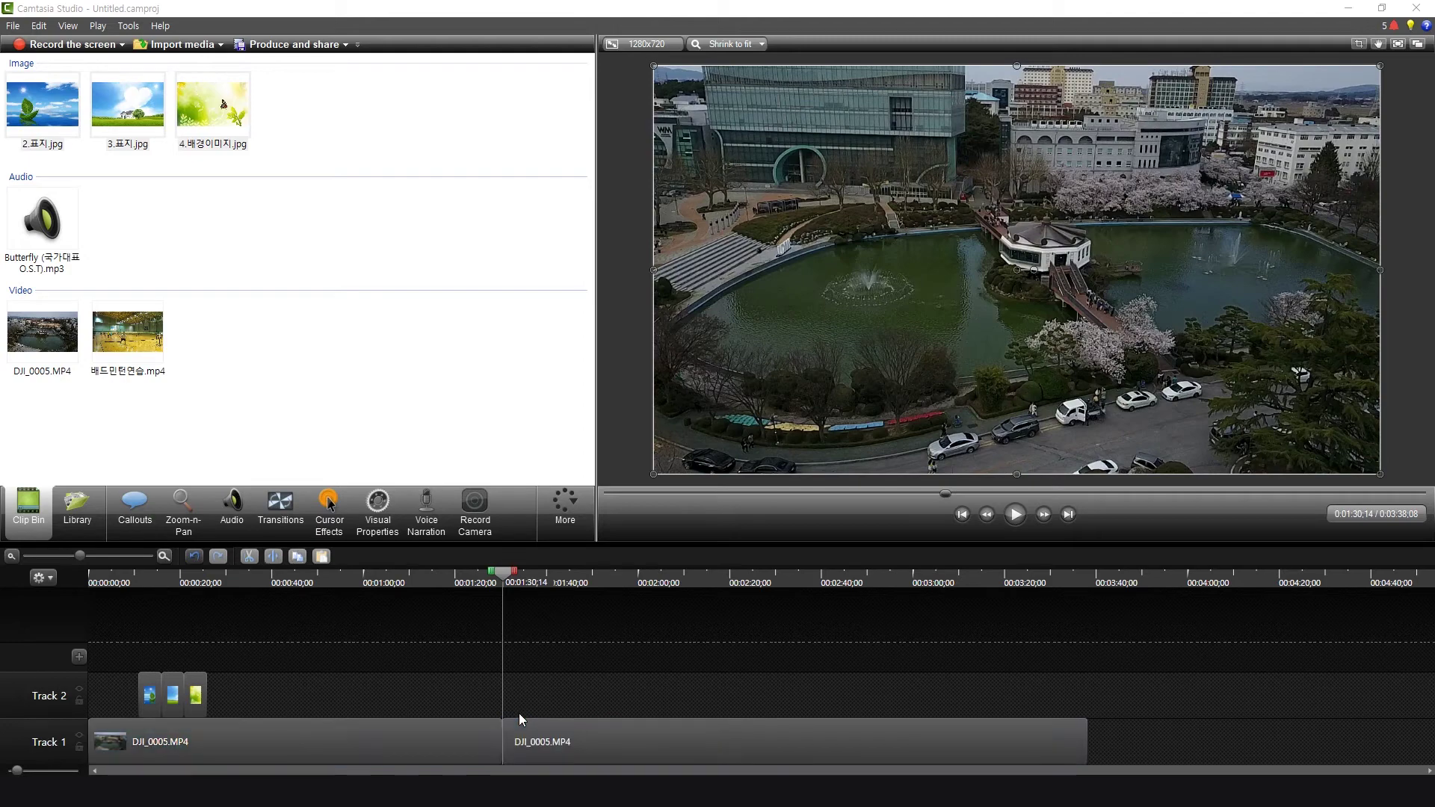
key(ctrl+z)
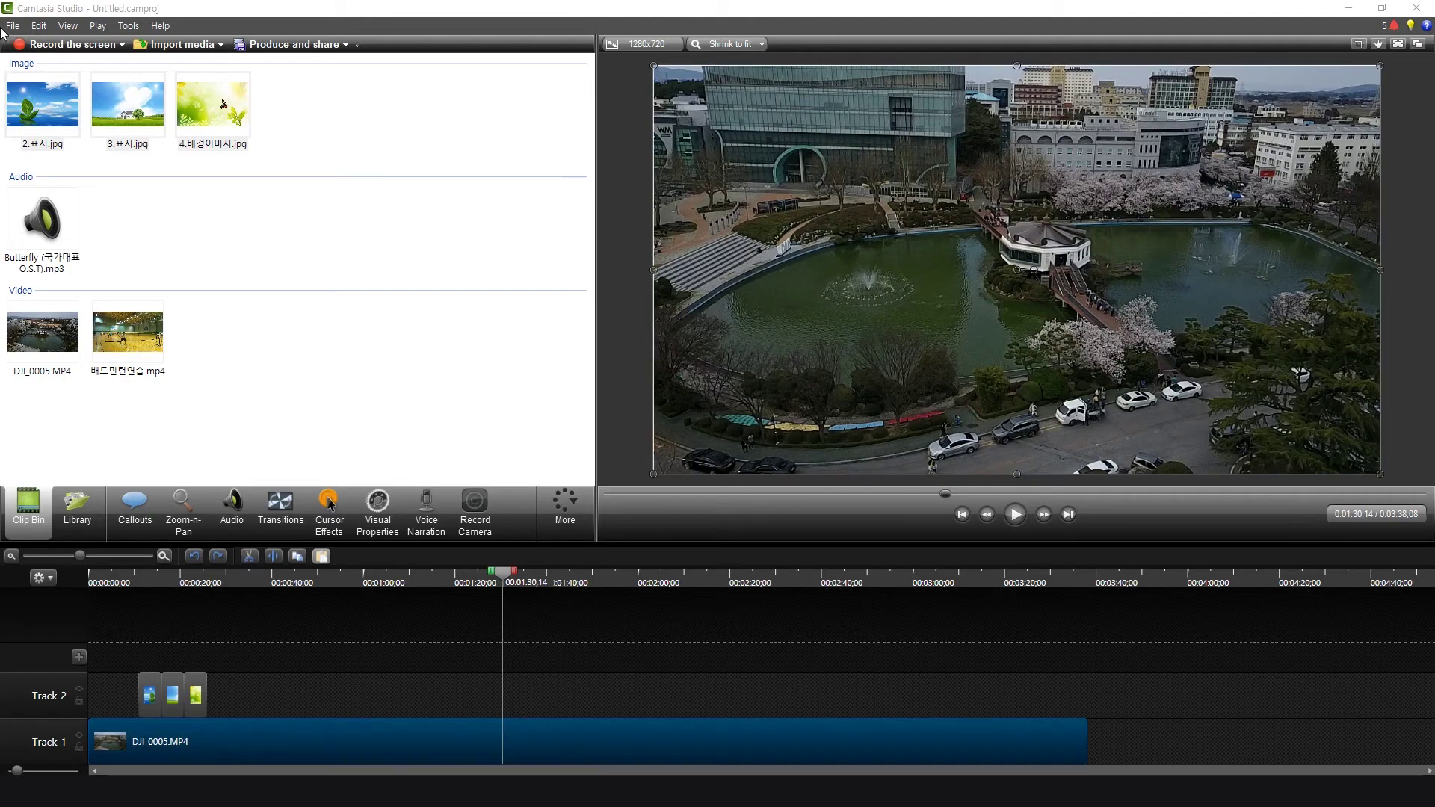
Split DJI_0005.MP4 on Track 1 at the 0:01:30;14 playhead position and delete the part after the cut.
click(39, 27)
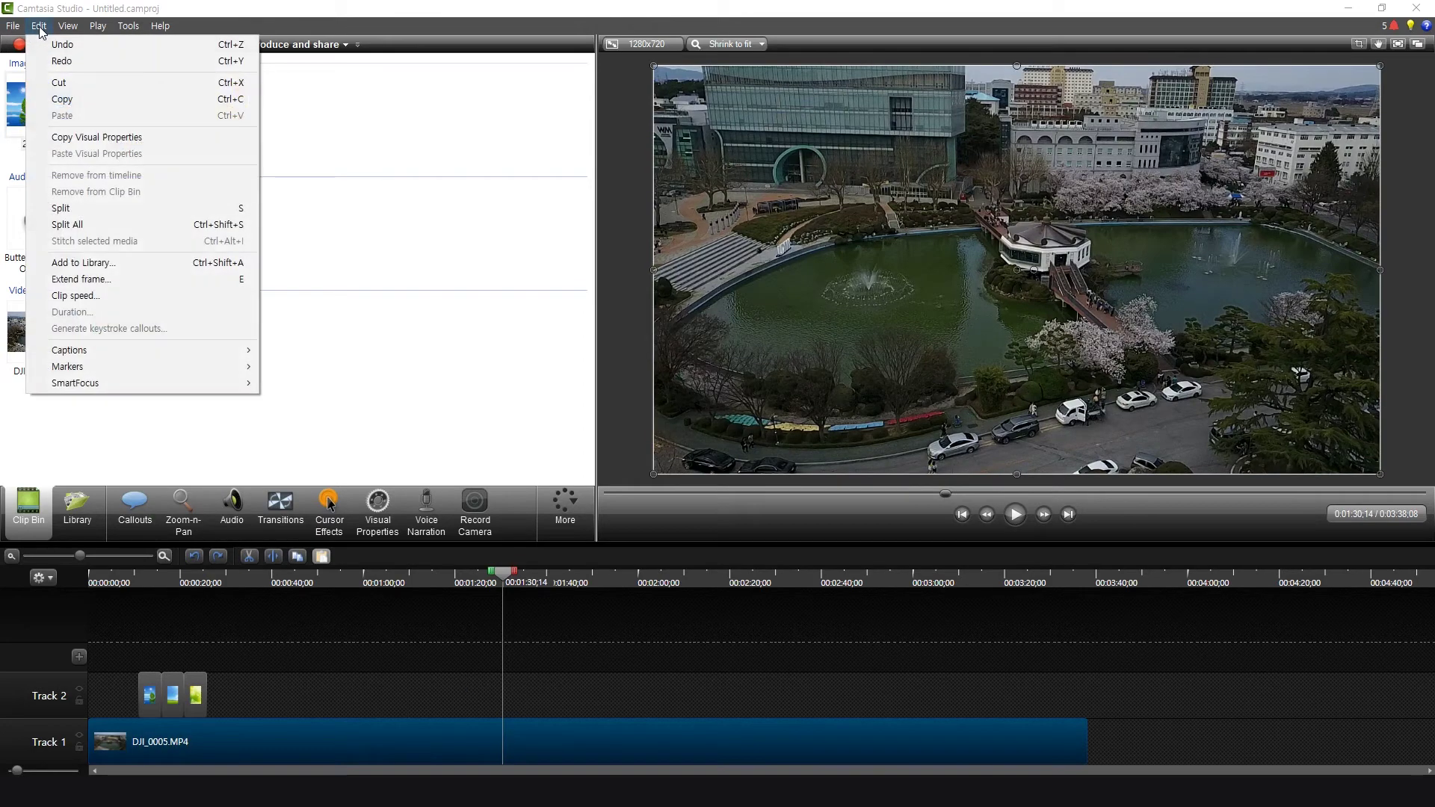
click(61, 210)
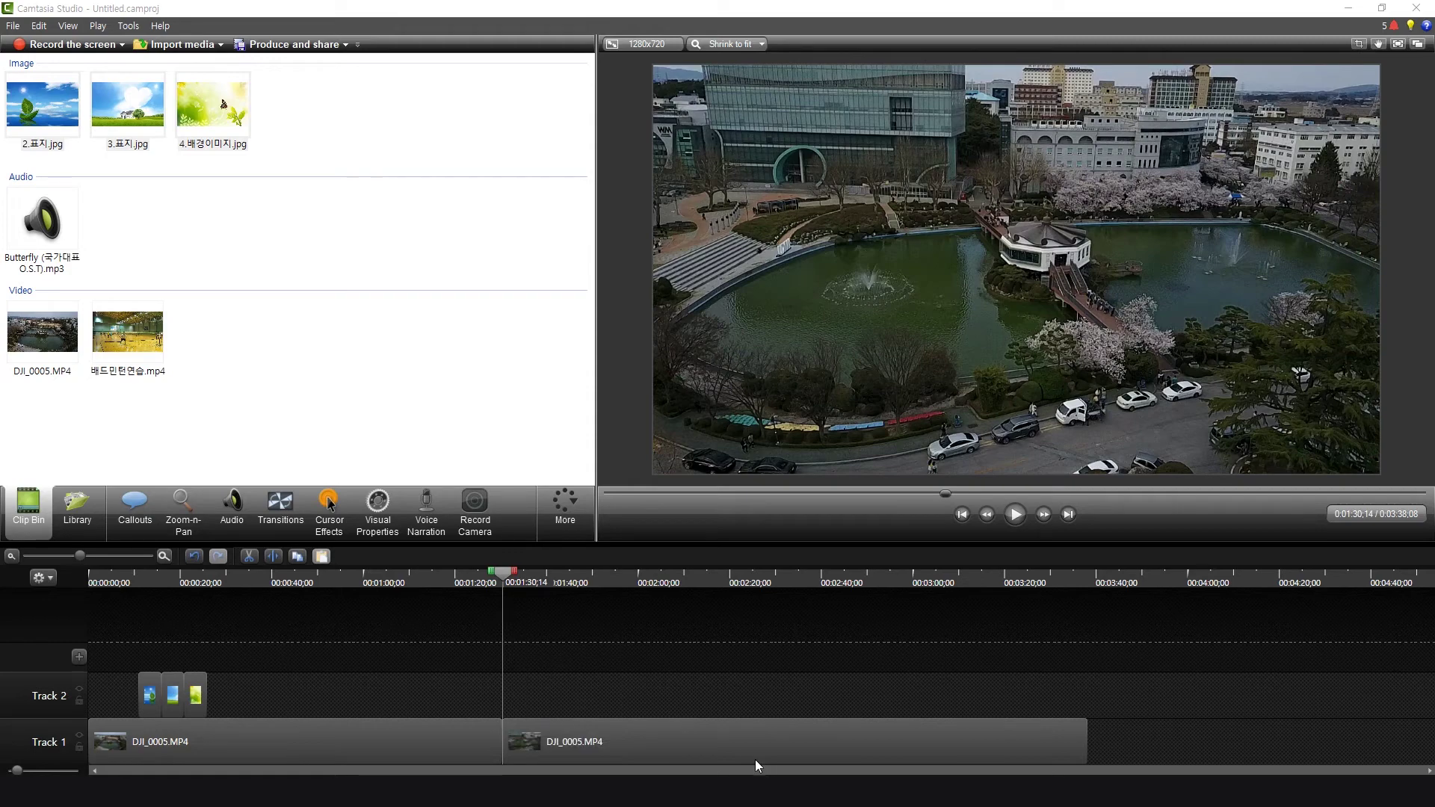
drag(718, 741, 774, 742)
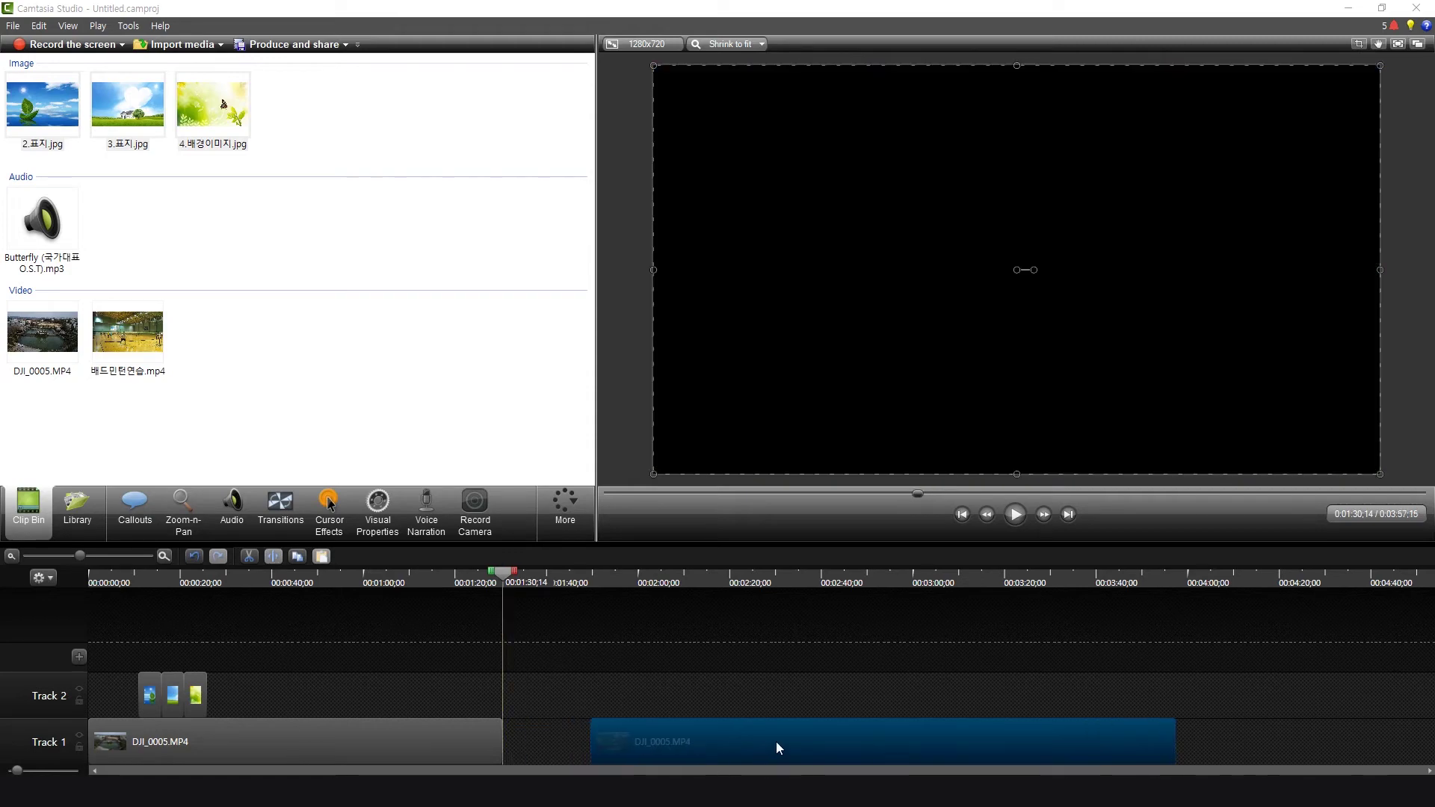
key(Delete)
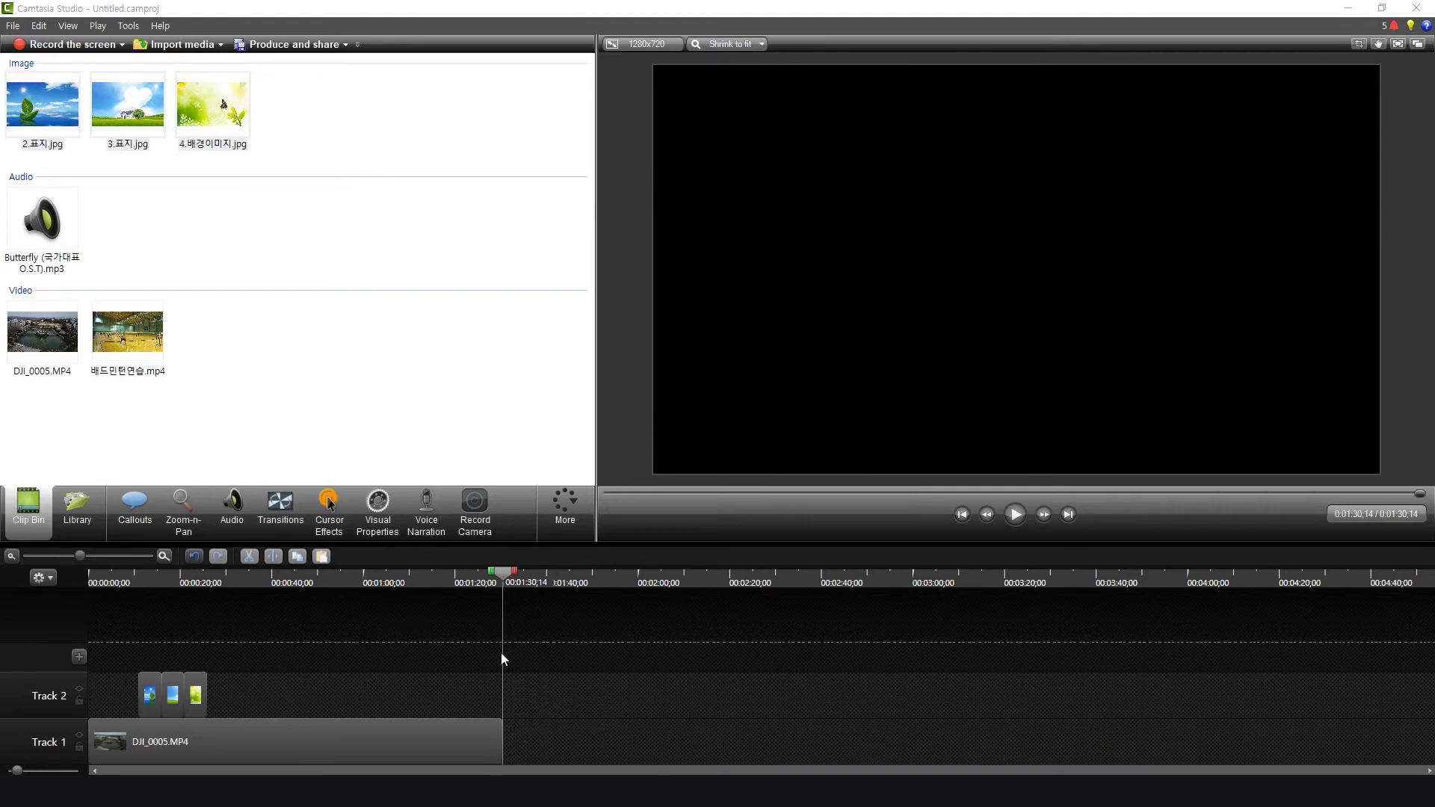
Undo the deletion, the clip move and the split so DJI_0005.MP4 is one whole clip again.
key(ctrl+z)
key(ctrl+z)
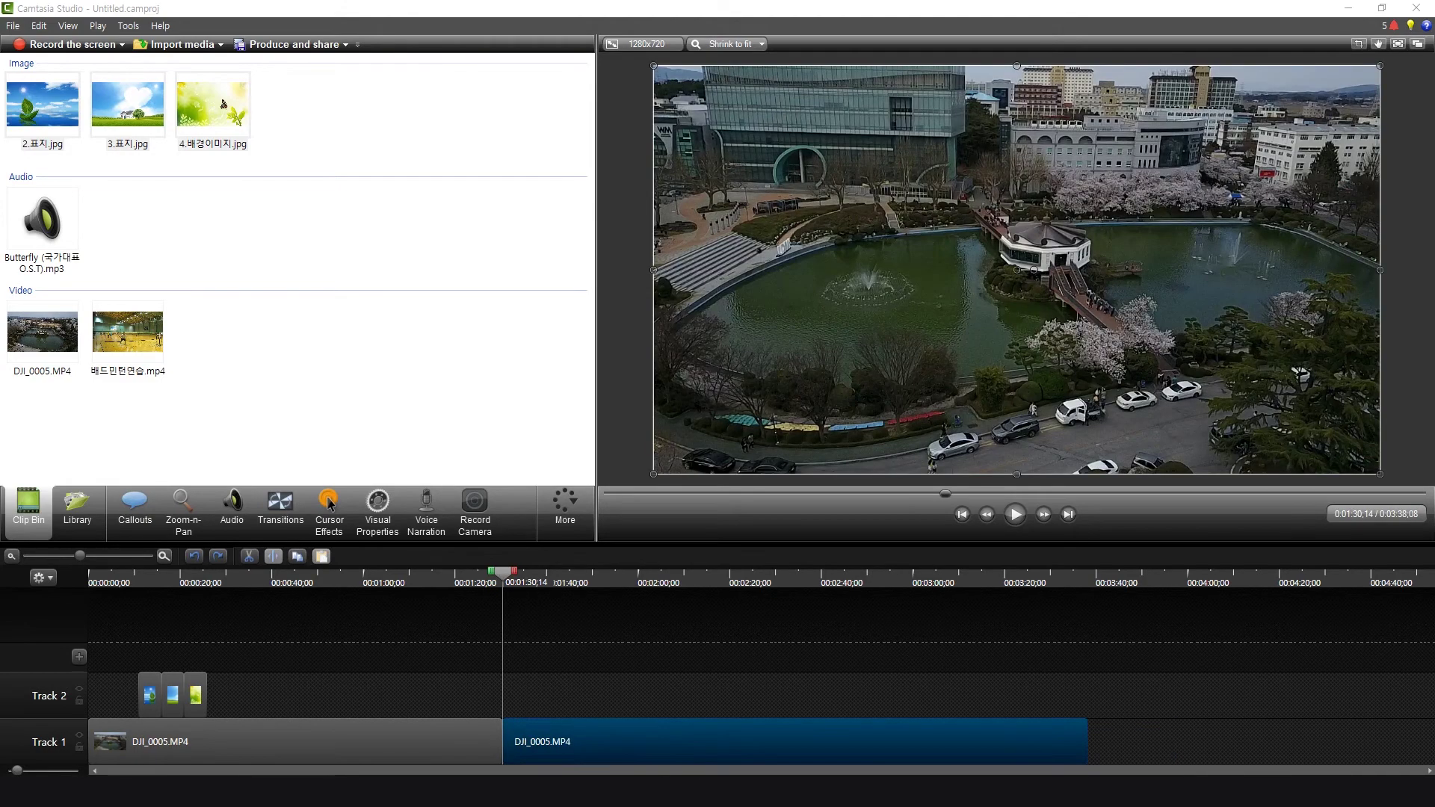
key(ctrl+z)
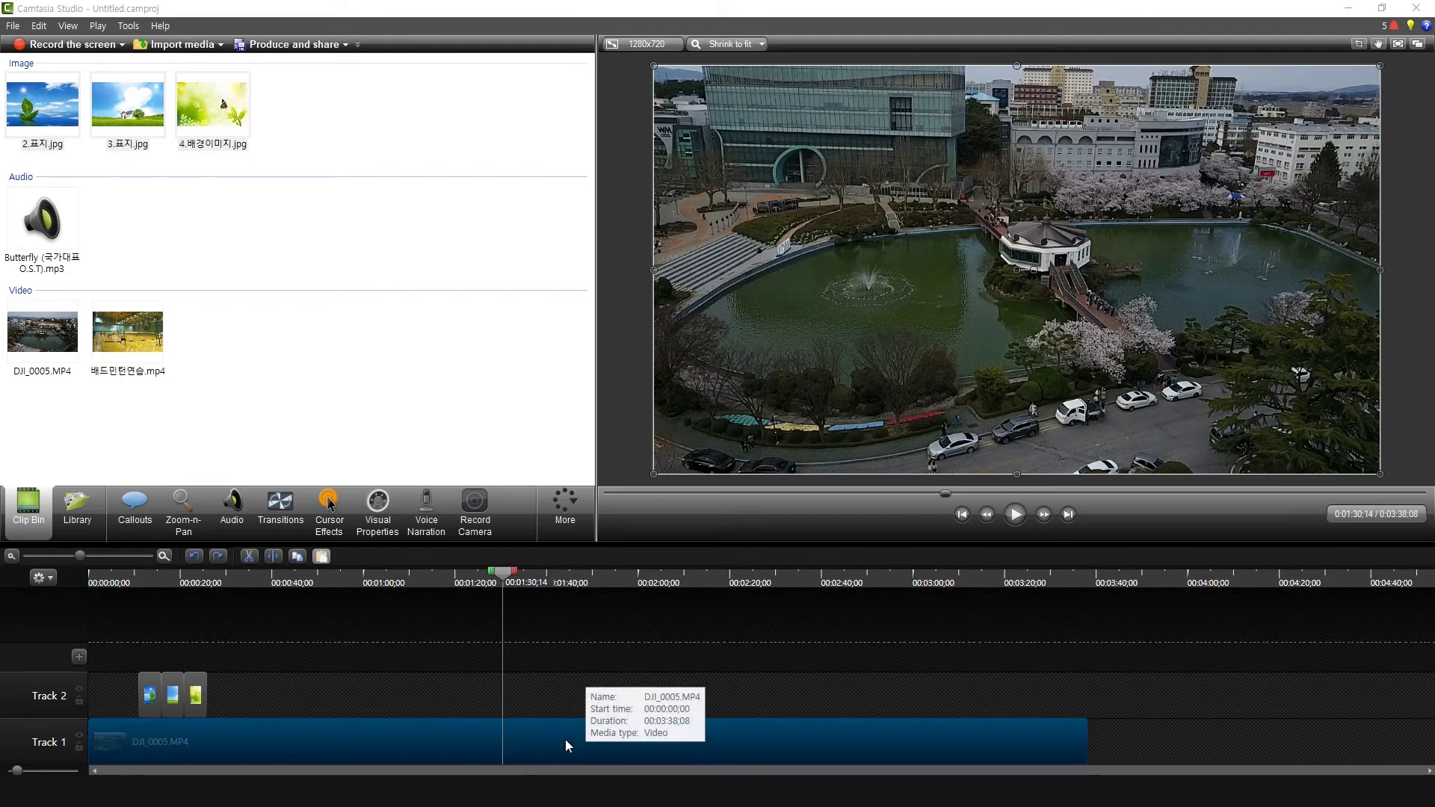
Split the DJI_0005.MP4 clip on Track 1 at 0:01:01;17.
drag(565, 739, 496, 742)
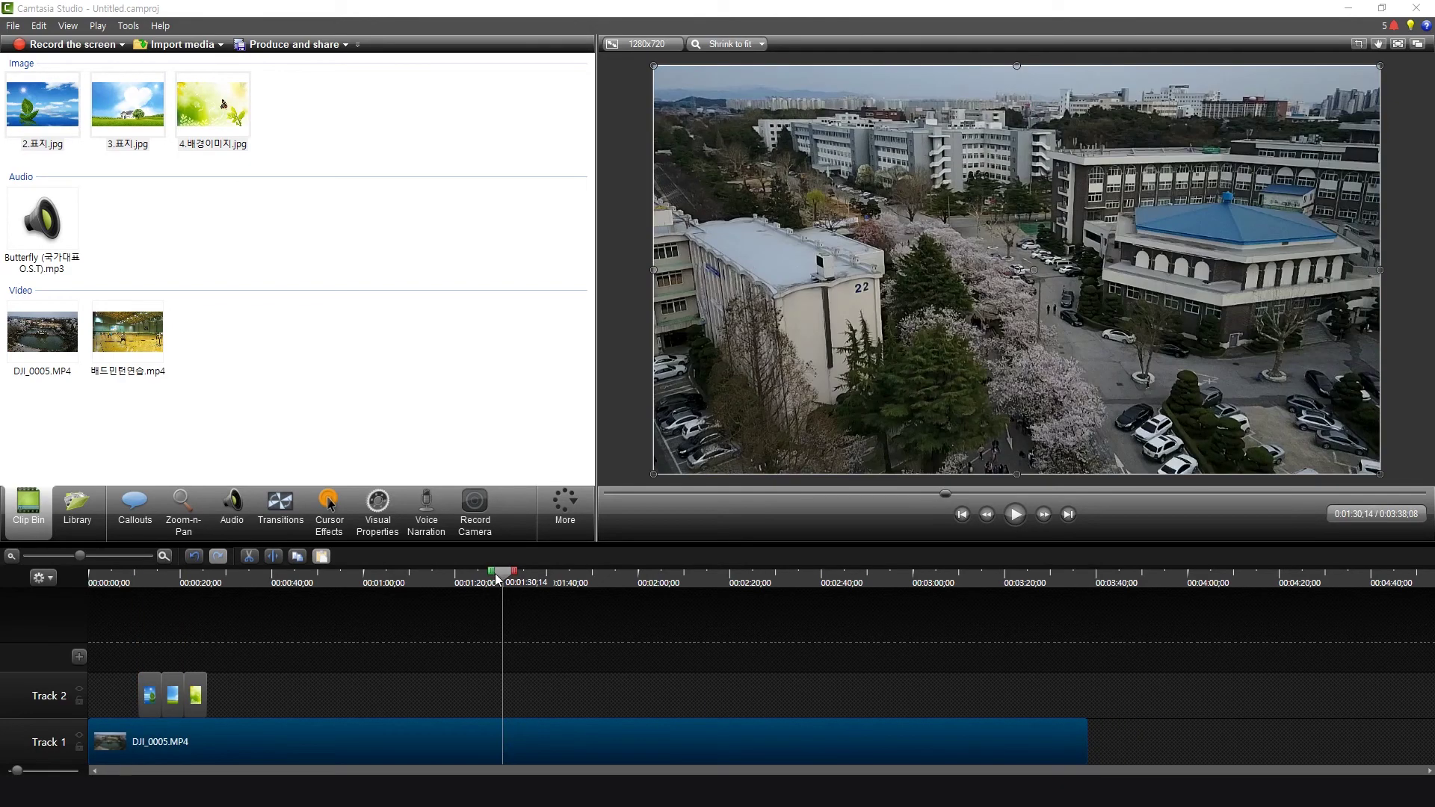
drag(501, 577, 368, 588)
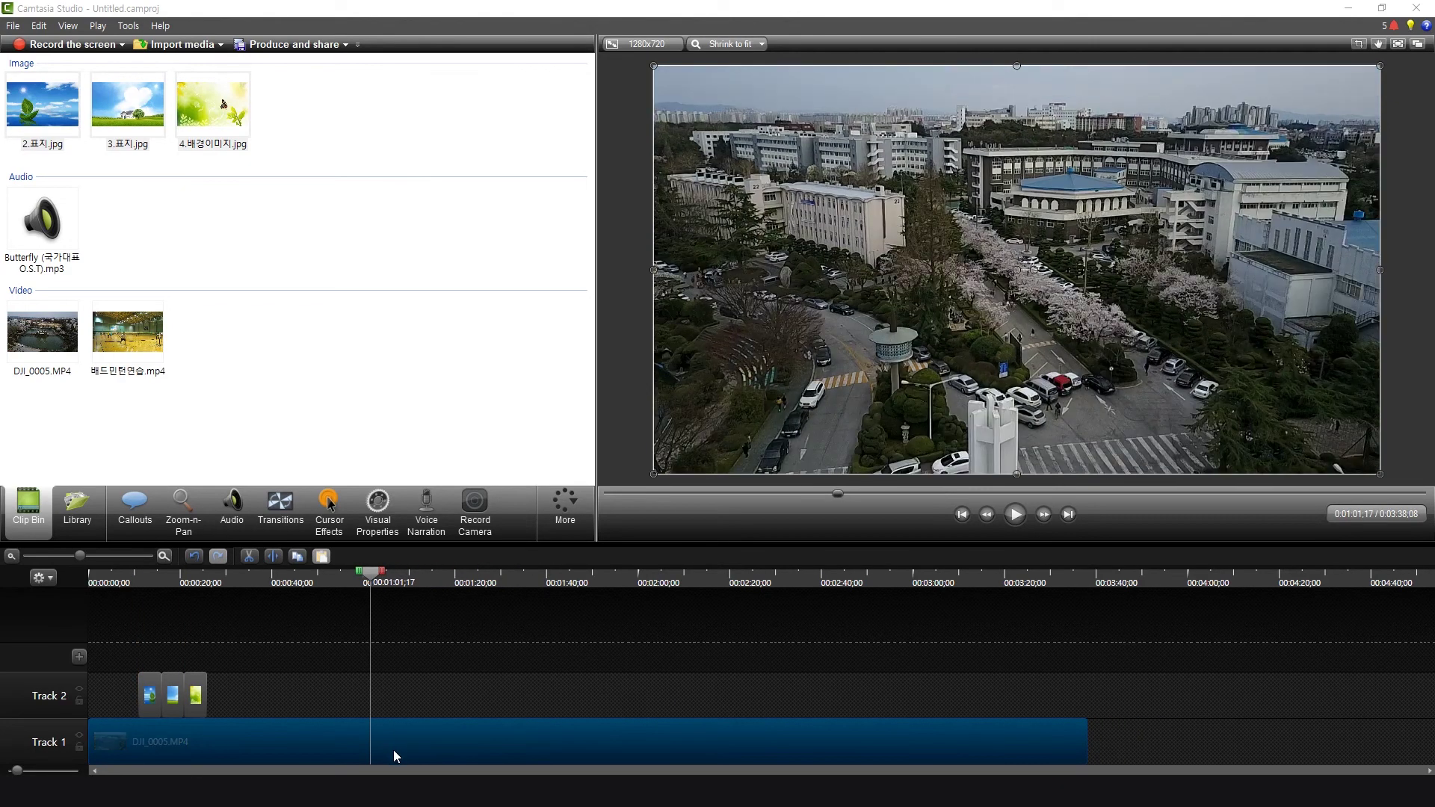
key(s)
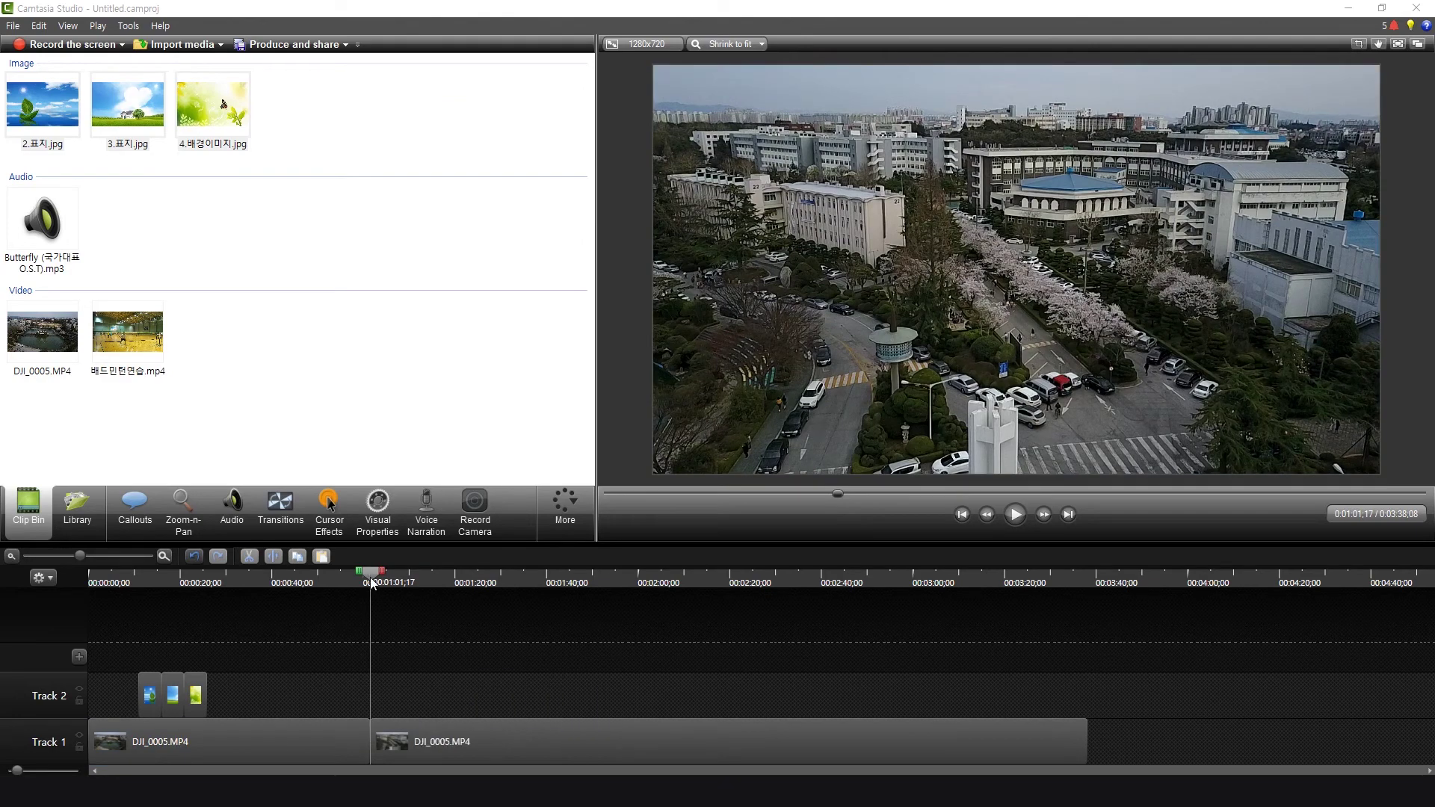
Split the second part of DJI_0005.MP4 on Track 1 at 0:01:53;24.
drag(370, 577, 616, 595)
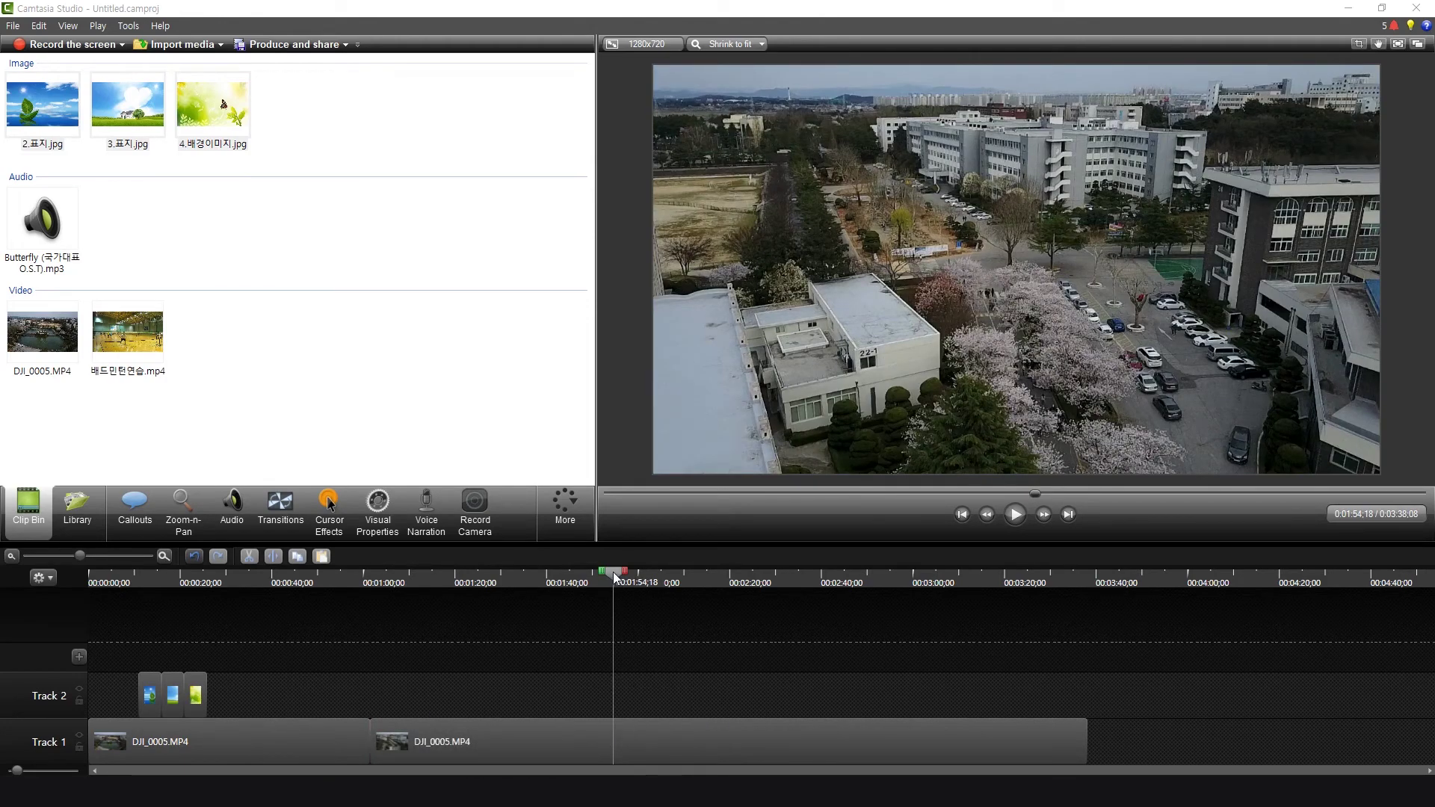
drag(603, 574, 614, 611)
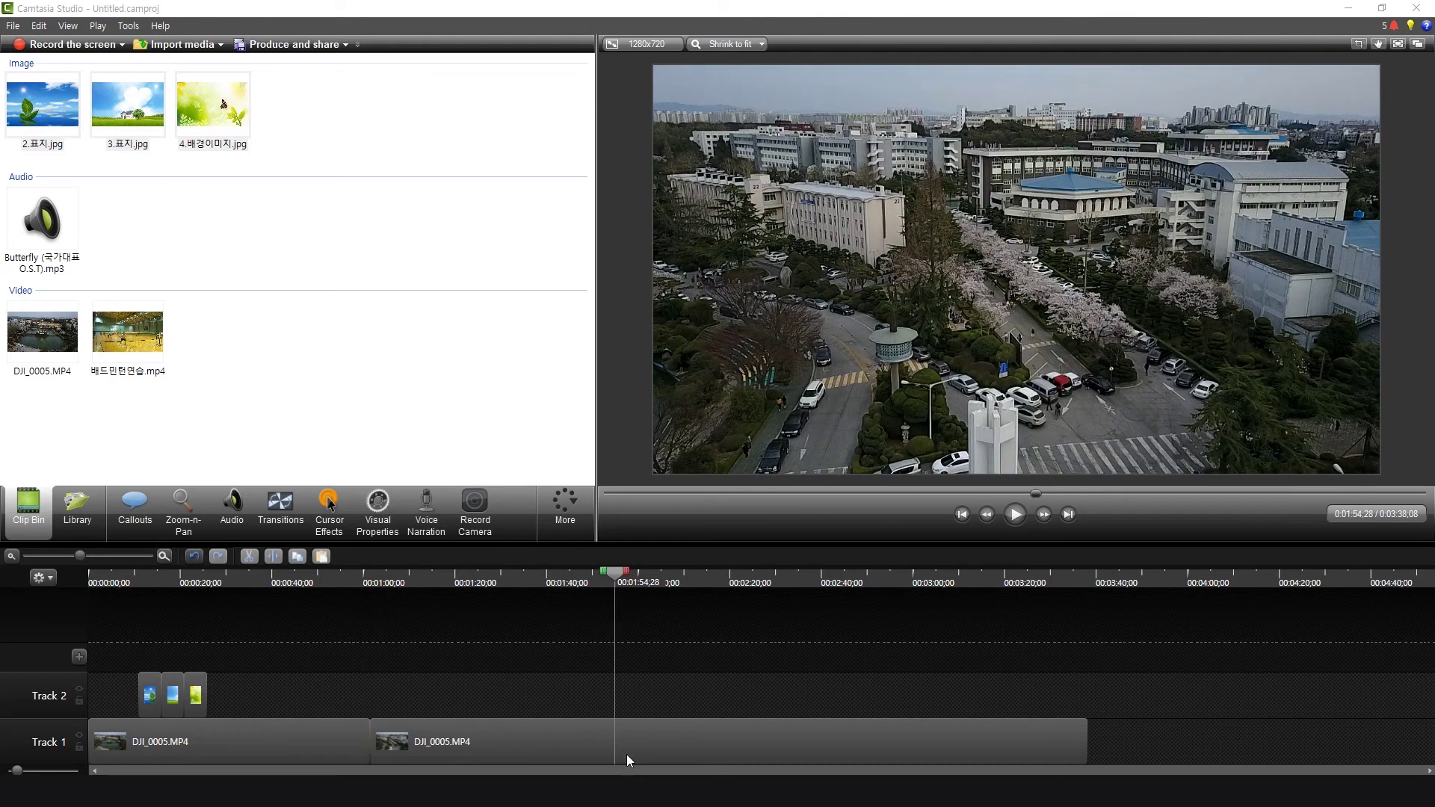
click(628, 742)
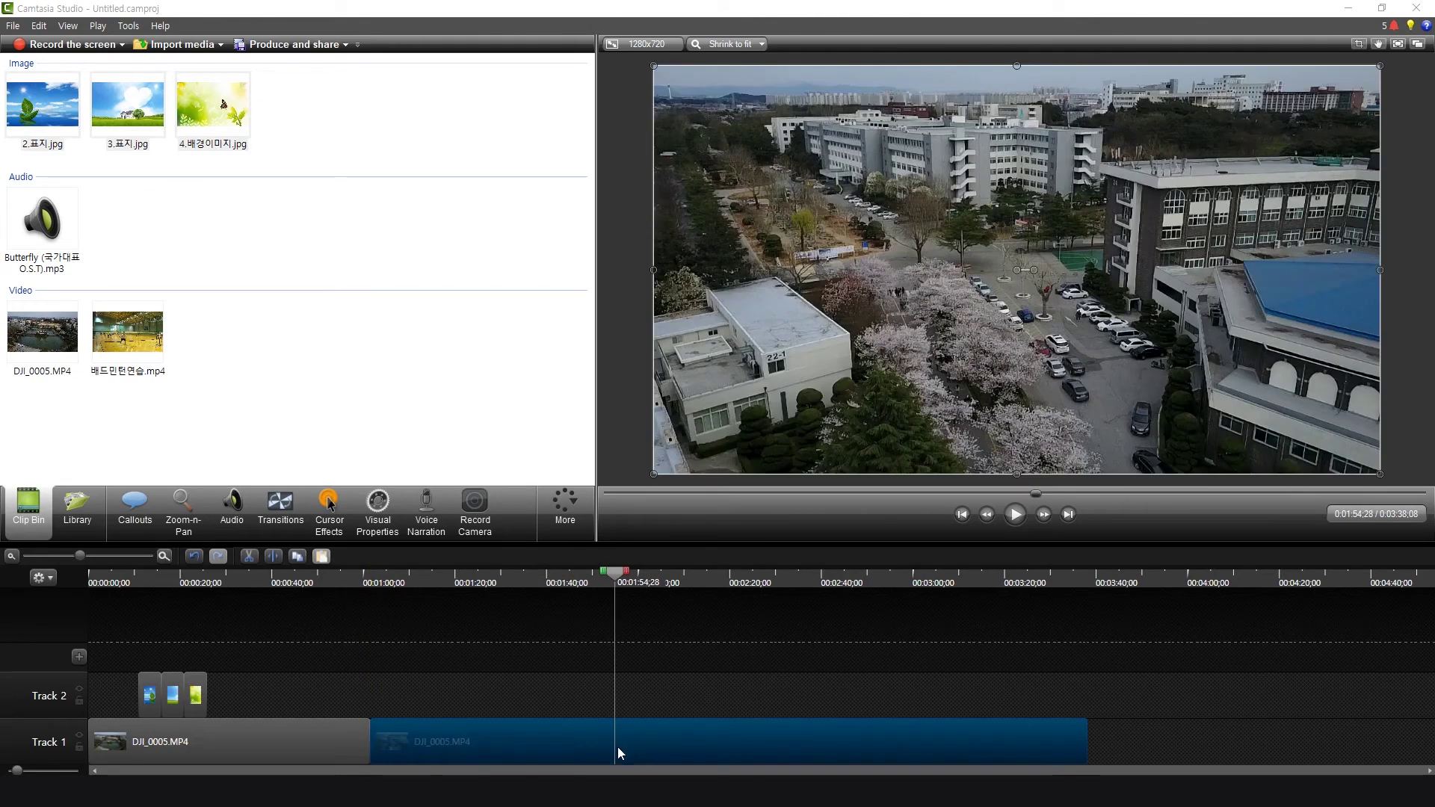
click(602, 740)
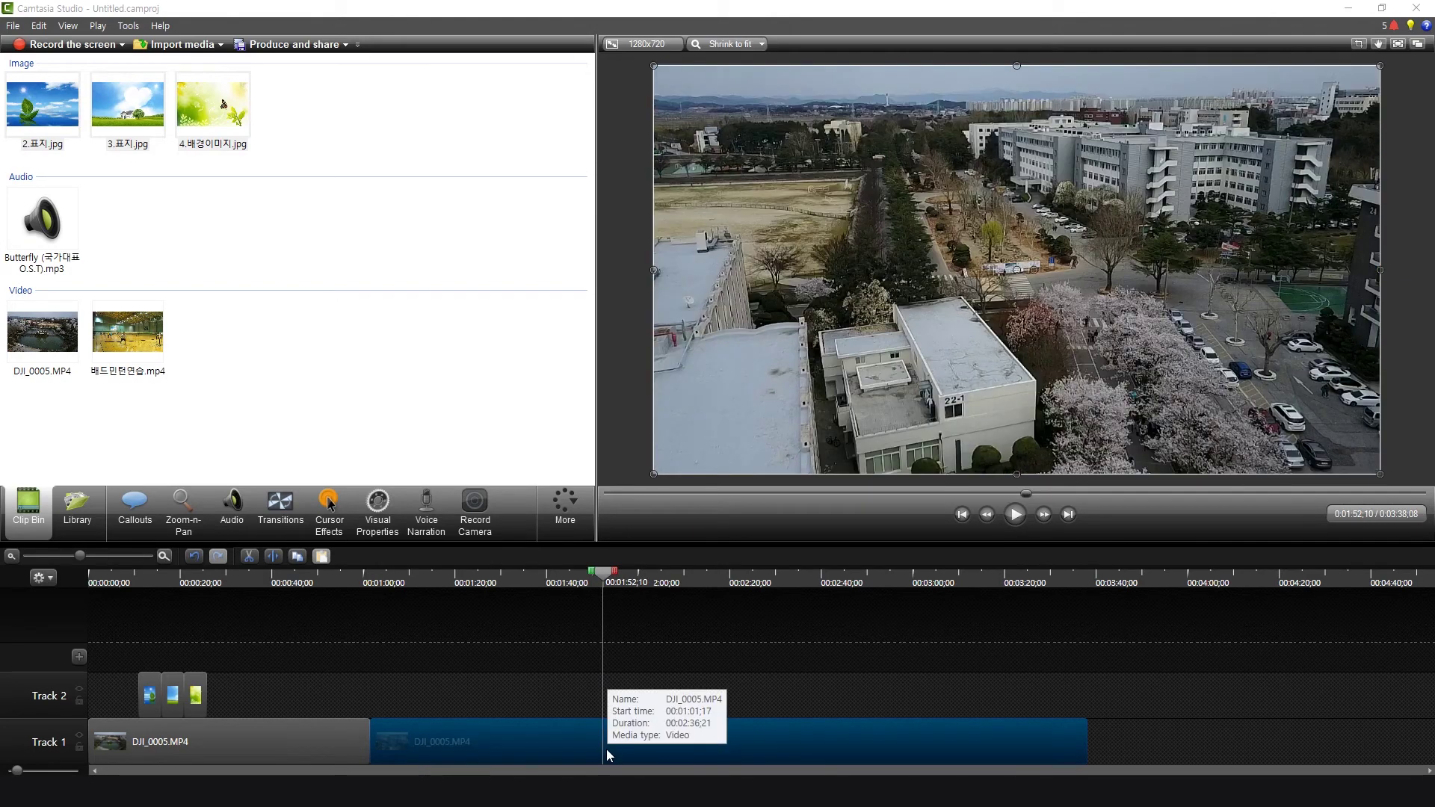
click(610, 632)
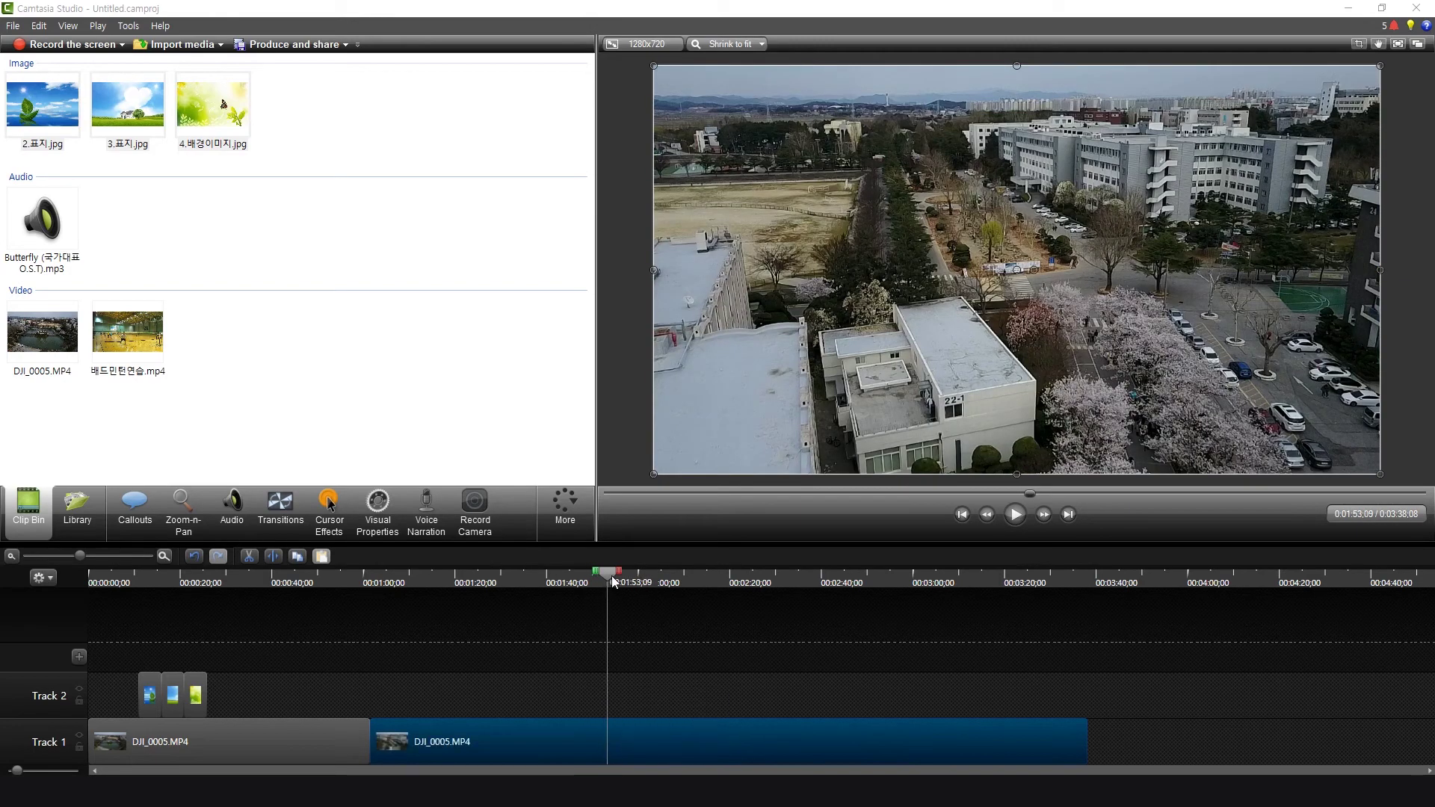
key(s)
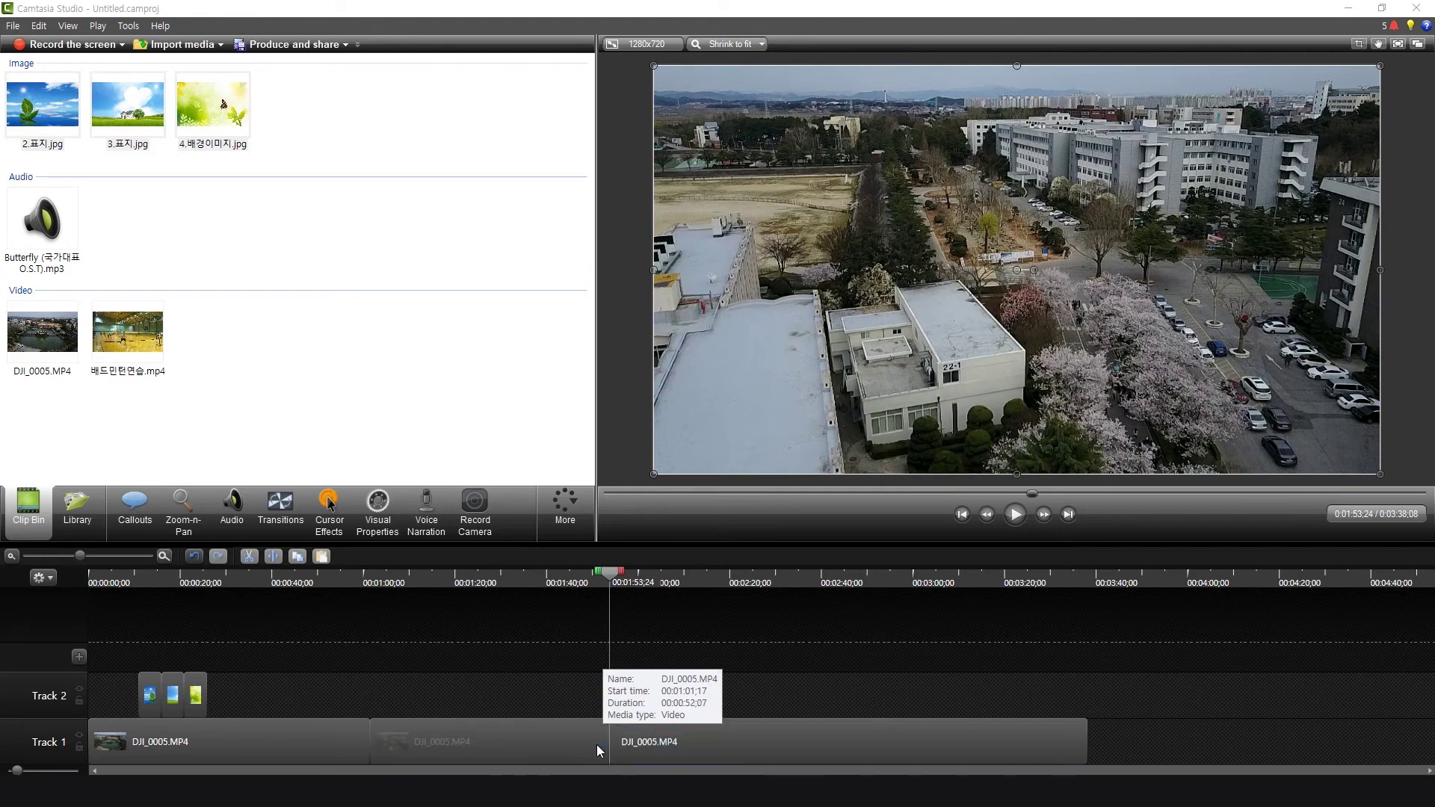
Delete the middle section of DJI_0005.MP4 and move the last section against the end of the first to close the gap.
click(490, 752)
drag(491, 748, 484, 693)
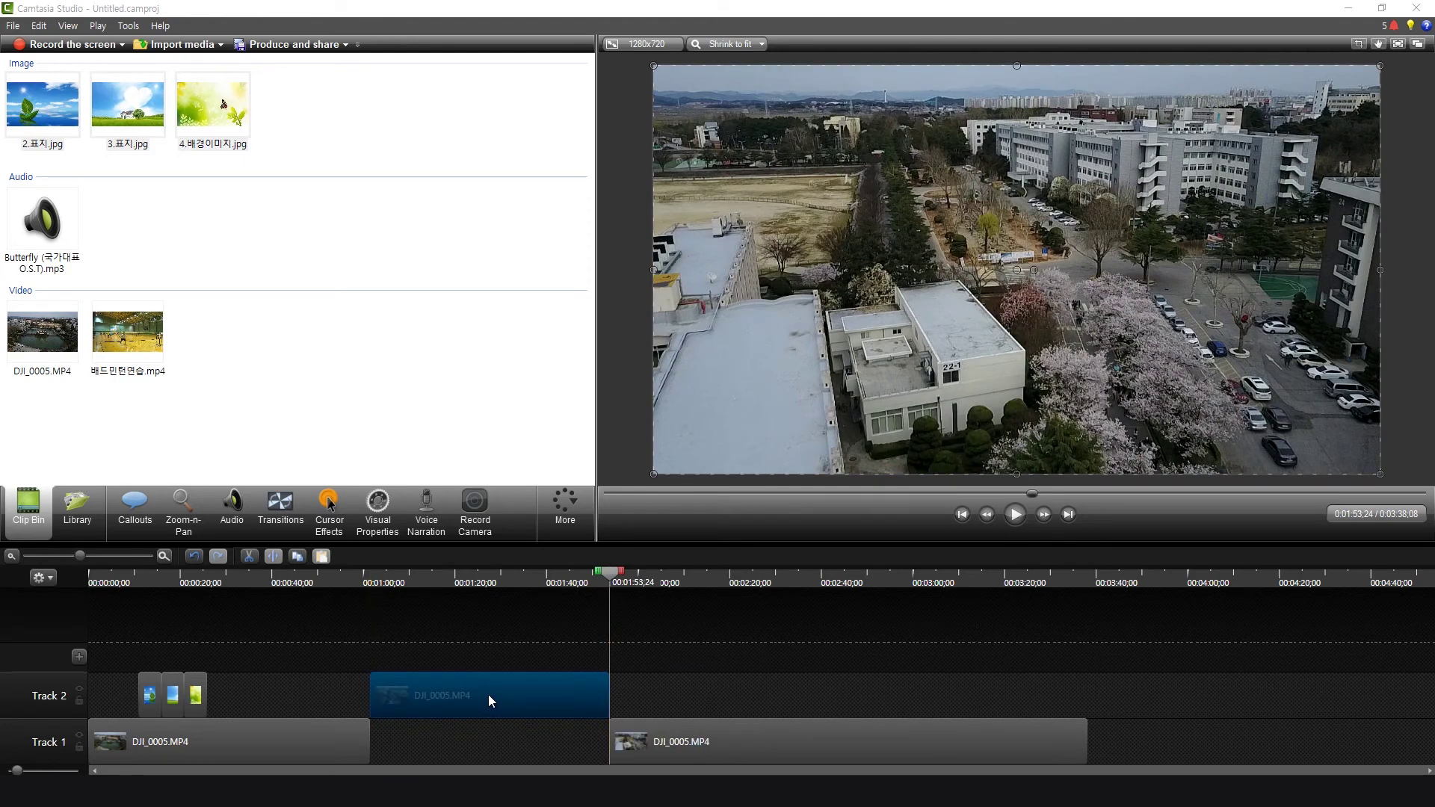
key(Delete)
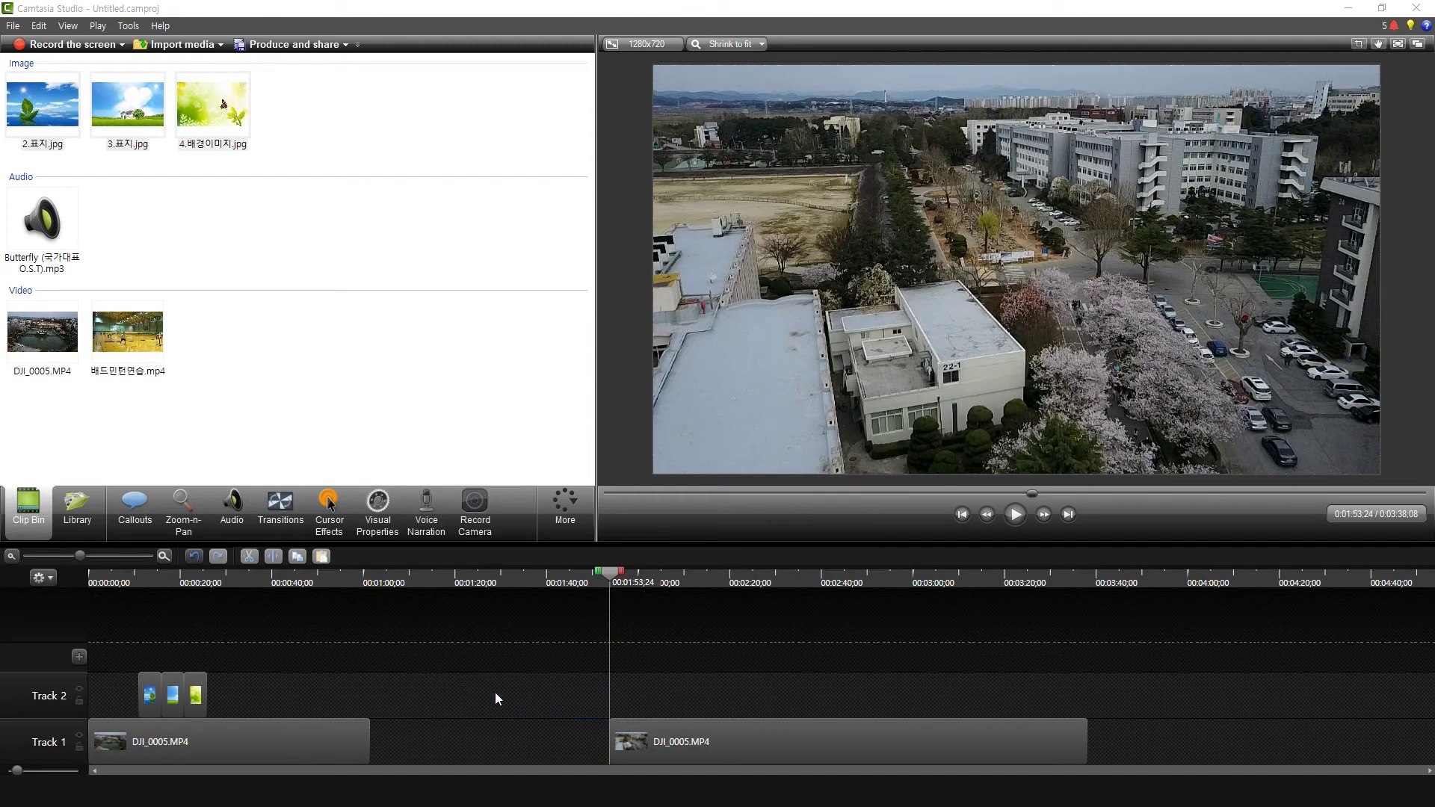
drag(757, 747, 519, 735)
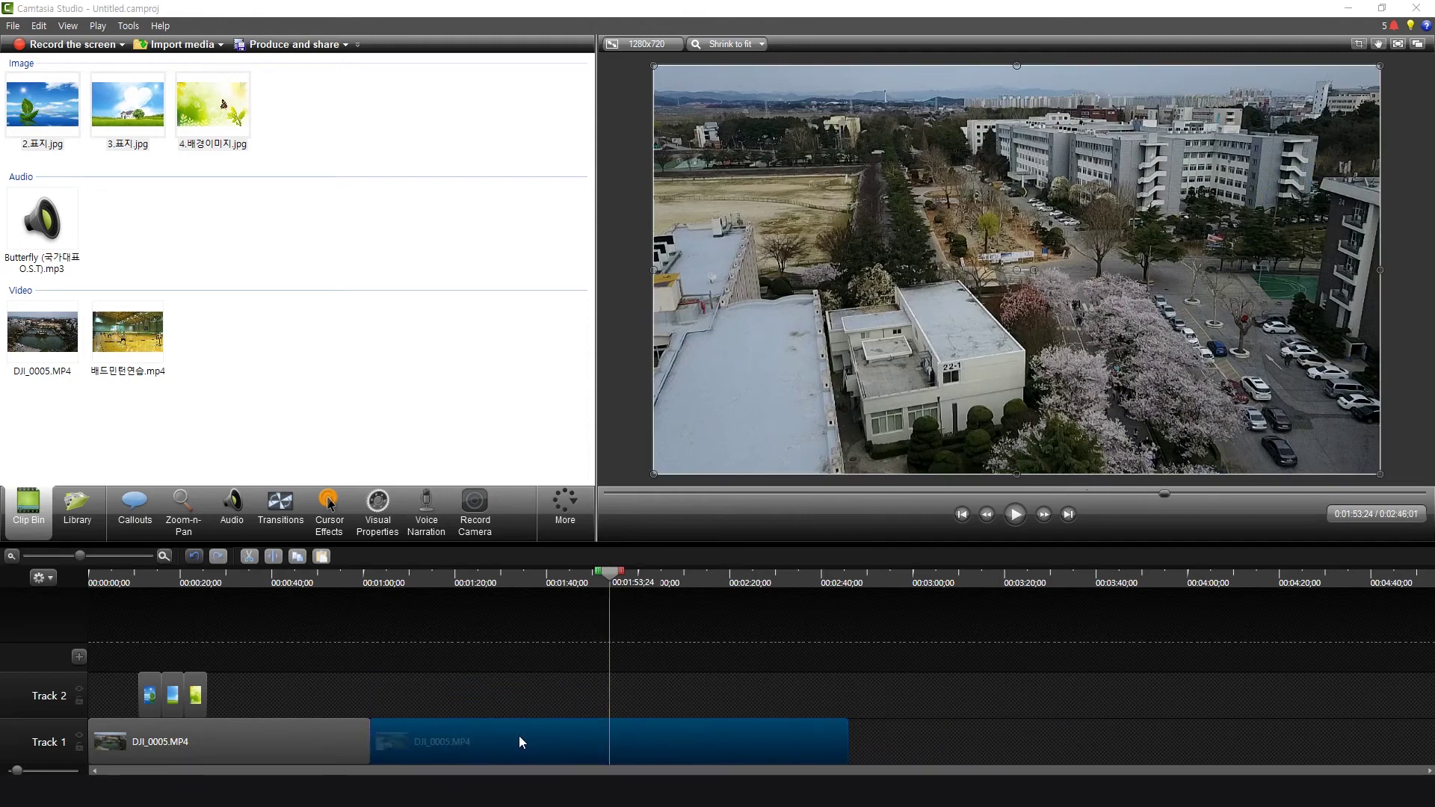
Add 배드민턴연습.mp4 to Track 2 after the images, starting at about 39 seconds and overlapping the cut on Track 1.
drag(614, 583, 324, 669)
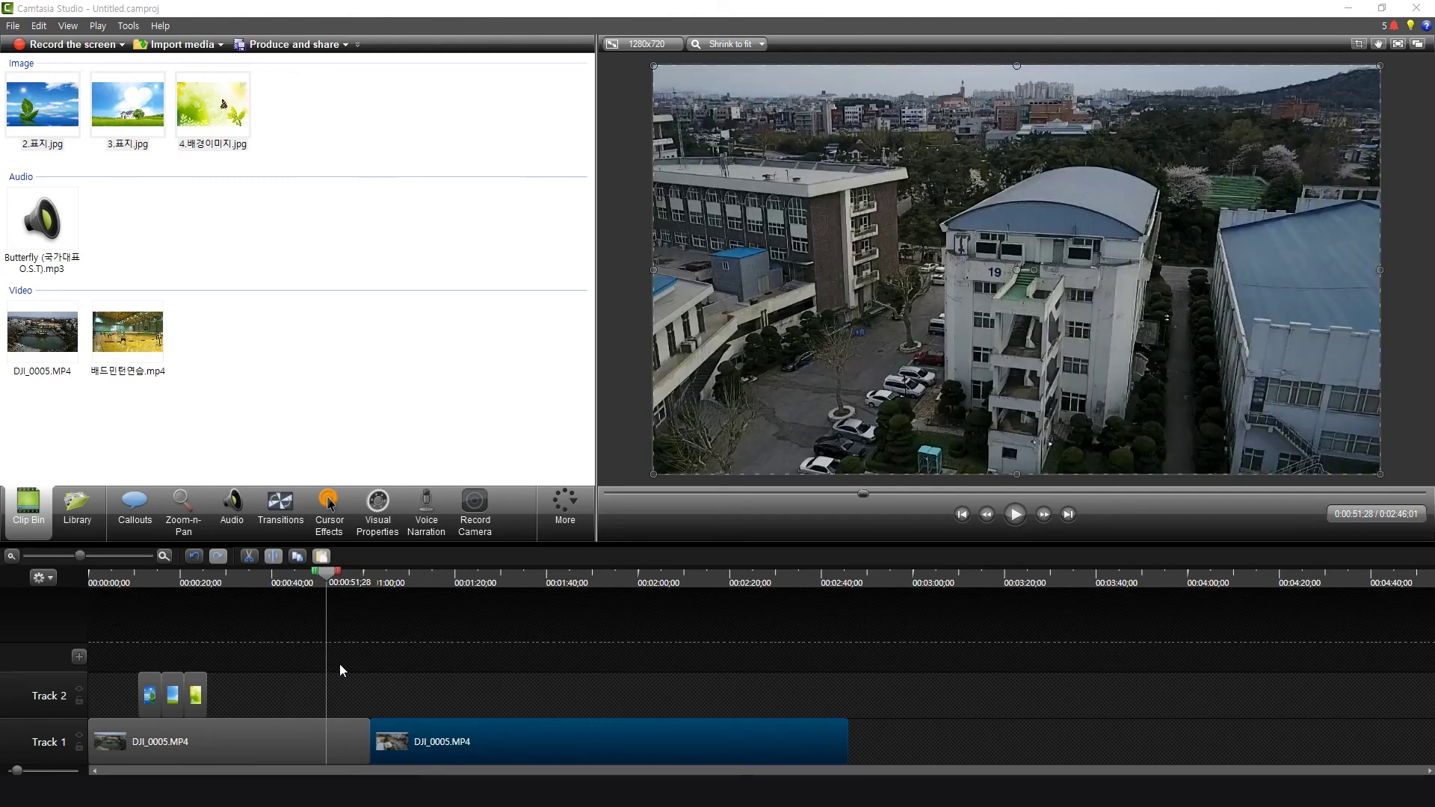
click(127, 340)
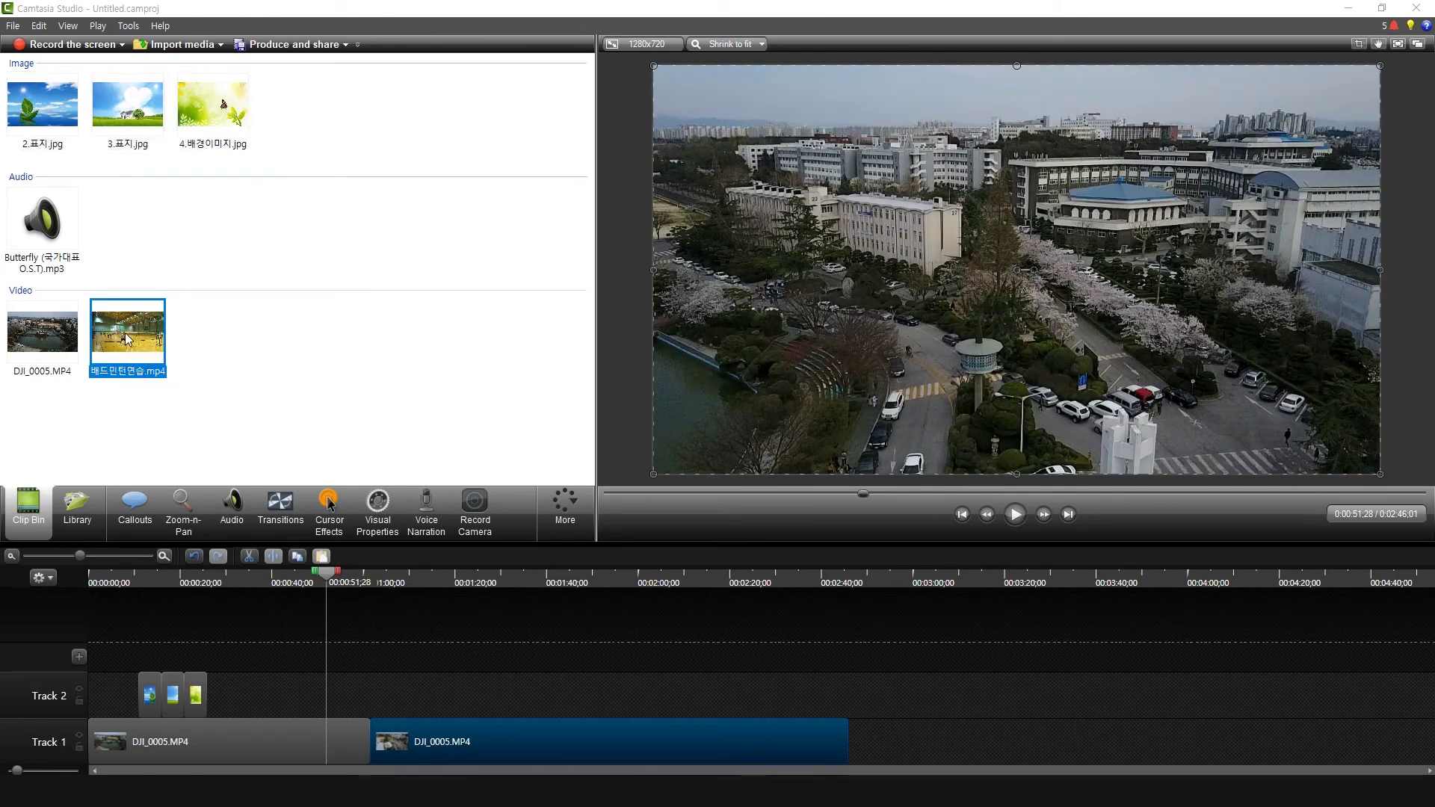
drag(247, 548, 288, 695)
drag(459, 698, 428, 701)
drag(329, 580, 292, 591)
drag(346, 687, 371, 689)
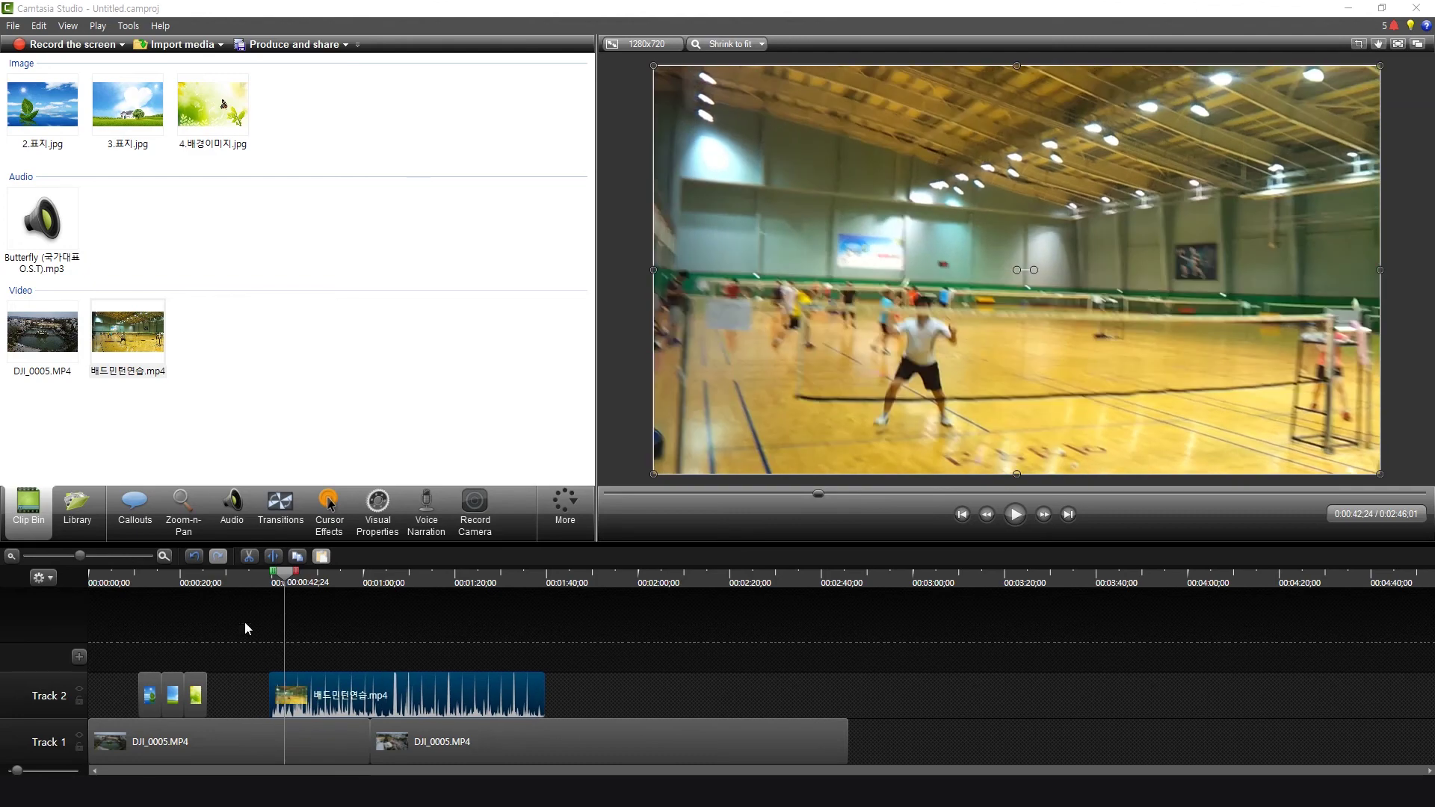
Play the timeline from about 31 seconds to preview the transition into 배드민턴연습.mp4, and pause at about 42 seconds.
drag(282, 578, 231, 598)
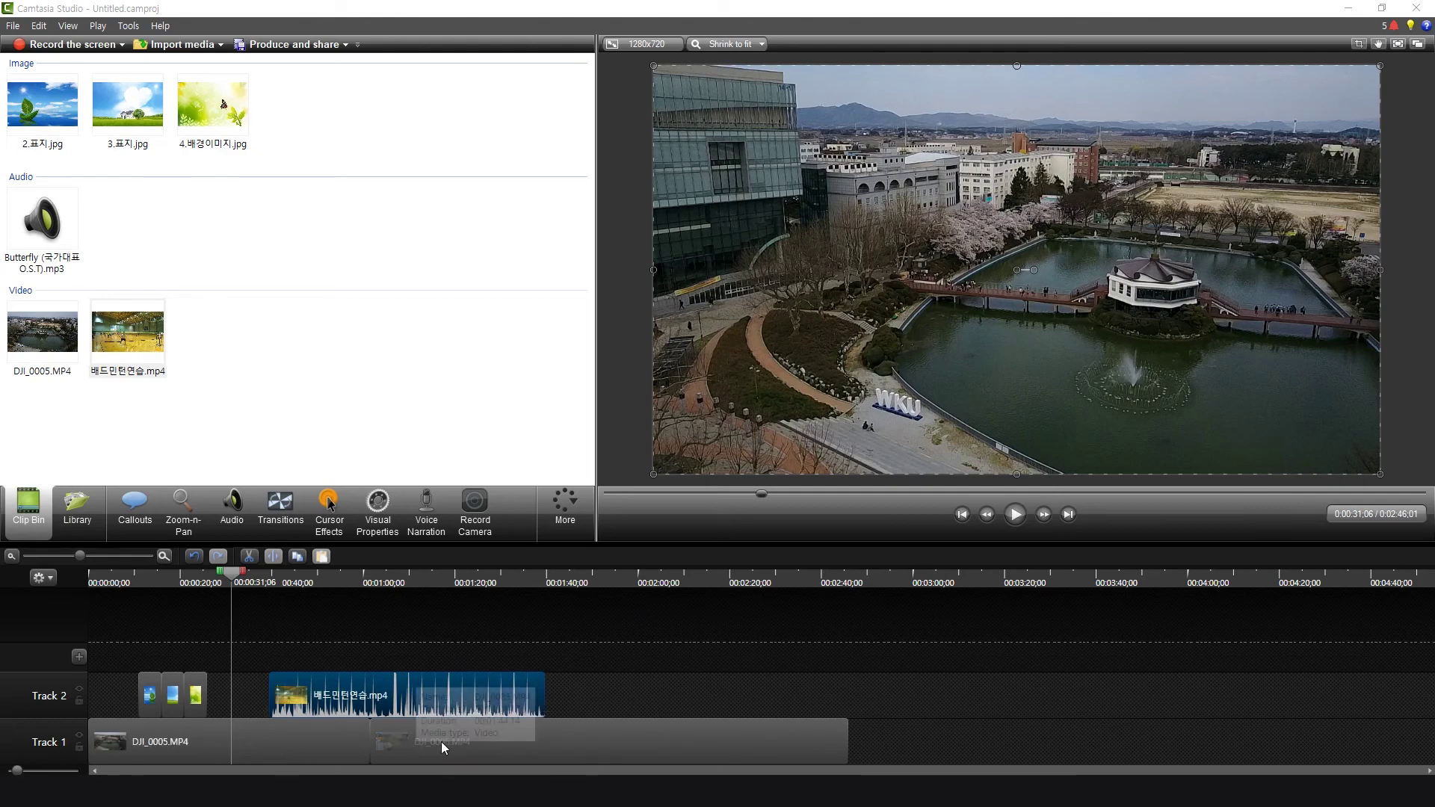
key(space)
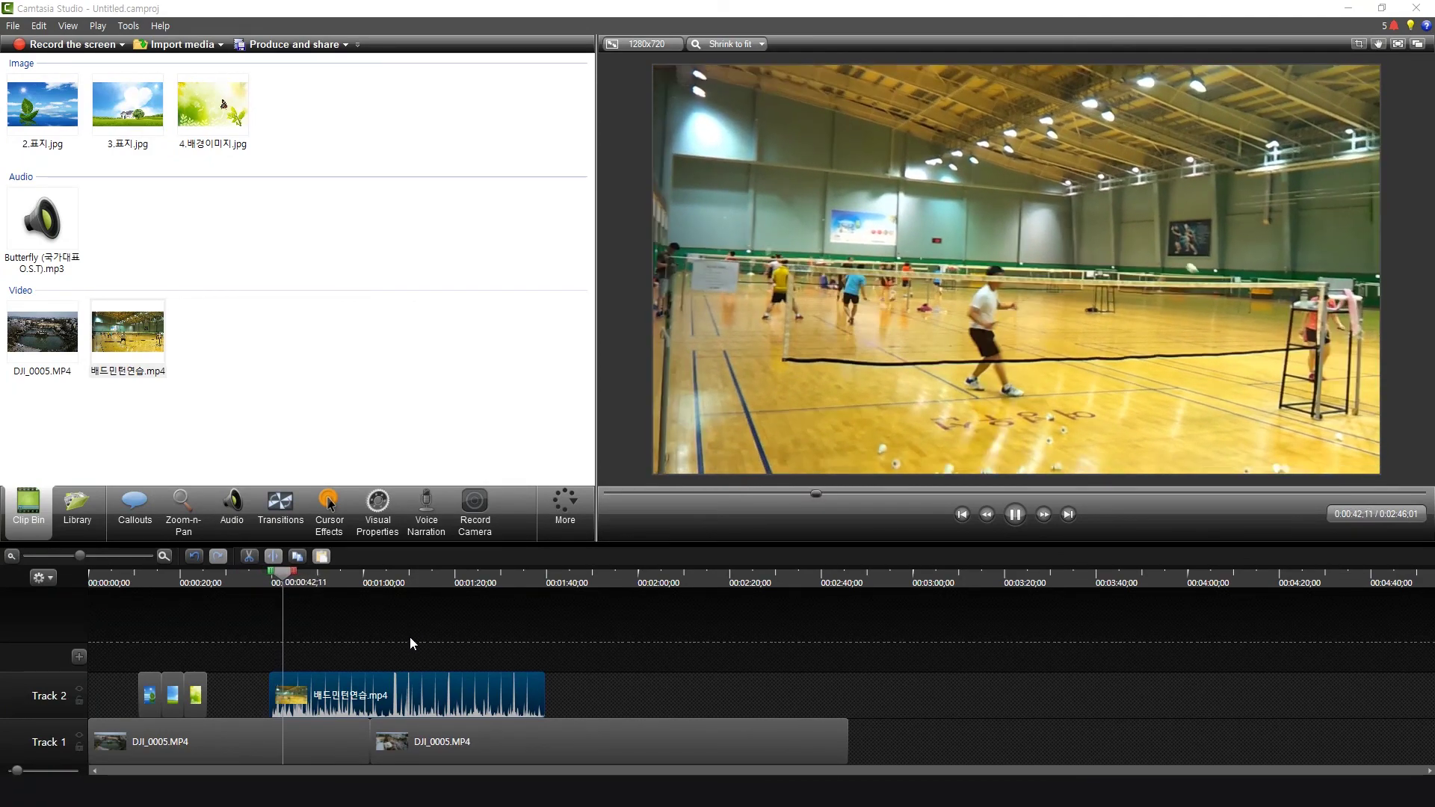
key(space)
Move the playhead to about 6 seconds and shift 배드민턴연습.mp4 earlier on Track 2, starting at about 33 seconds.
drag(284, 577, 90, 576)
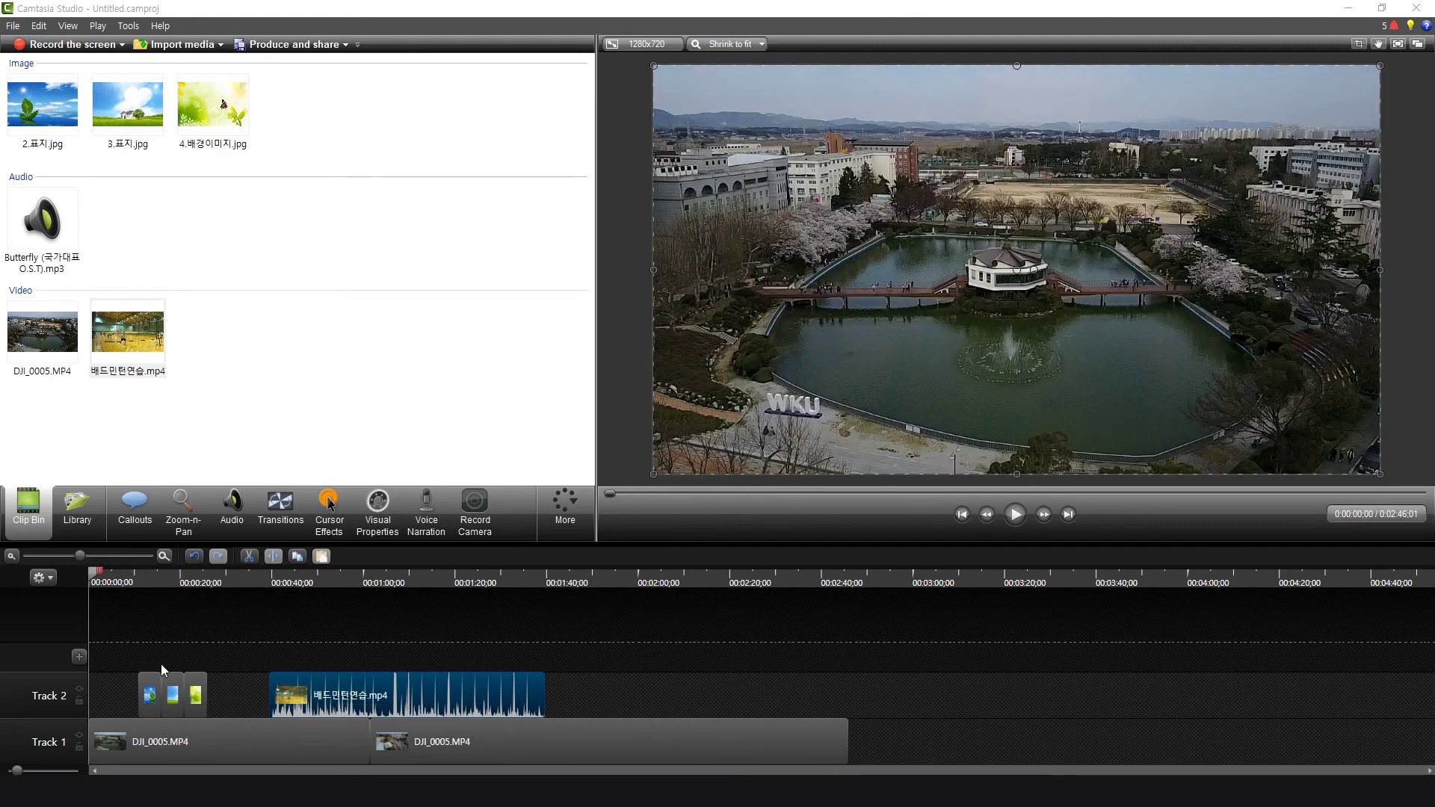
drag(93, 582, 120, 644)
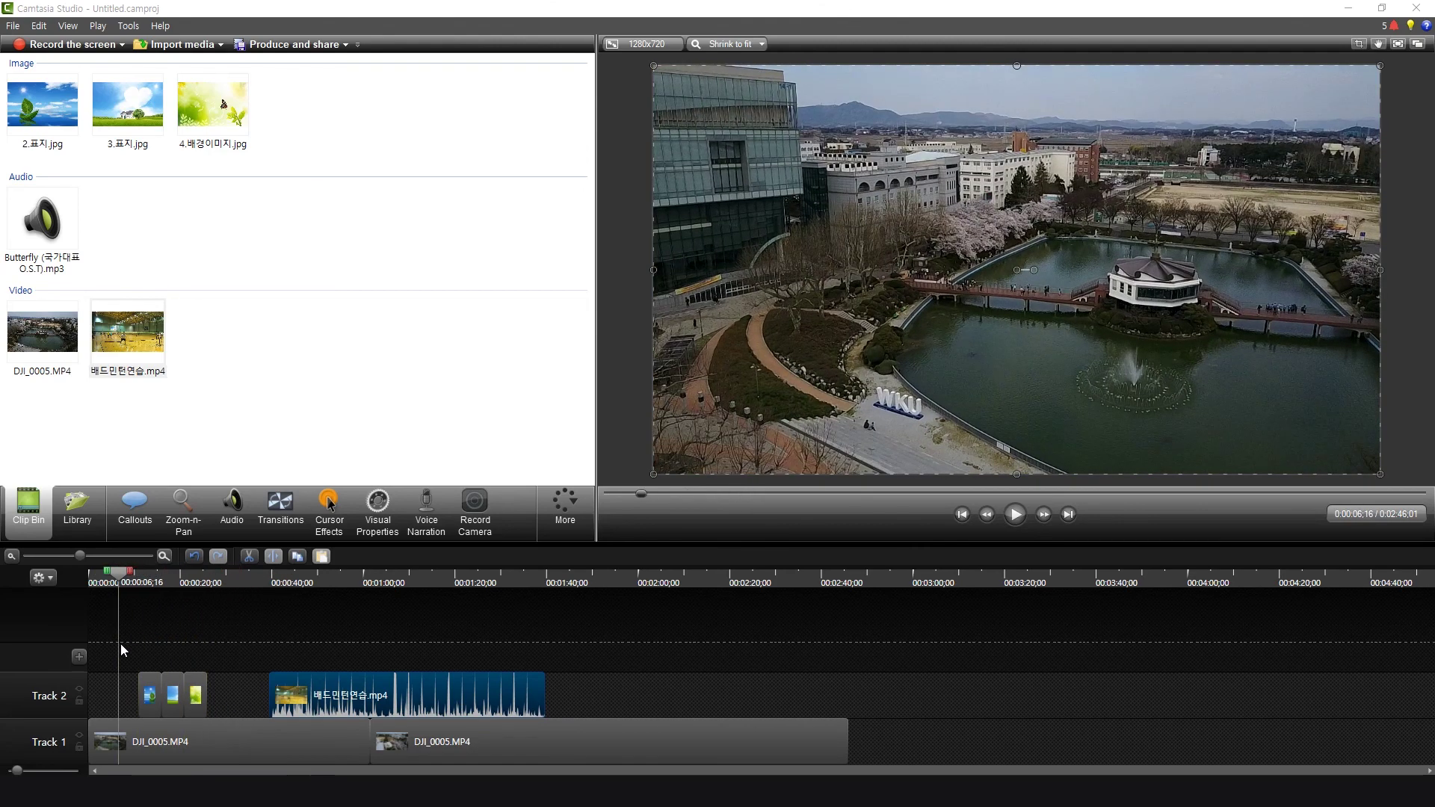
mouse_move(338, 710)
mouse_down()
mouse_move(358, 690)
mouse_move(298, 688)
mouse_move(331, 688)
mouse_up()
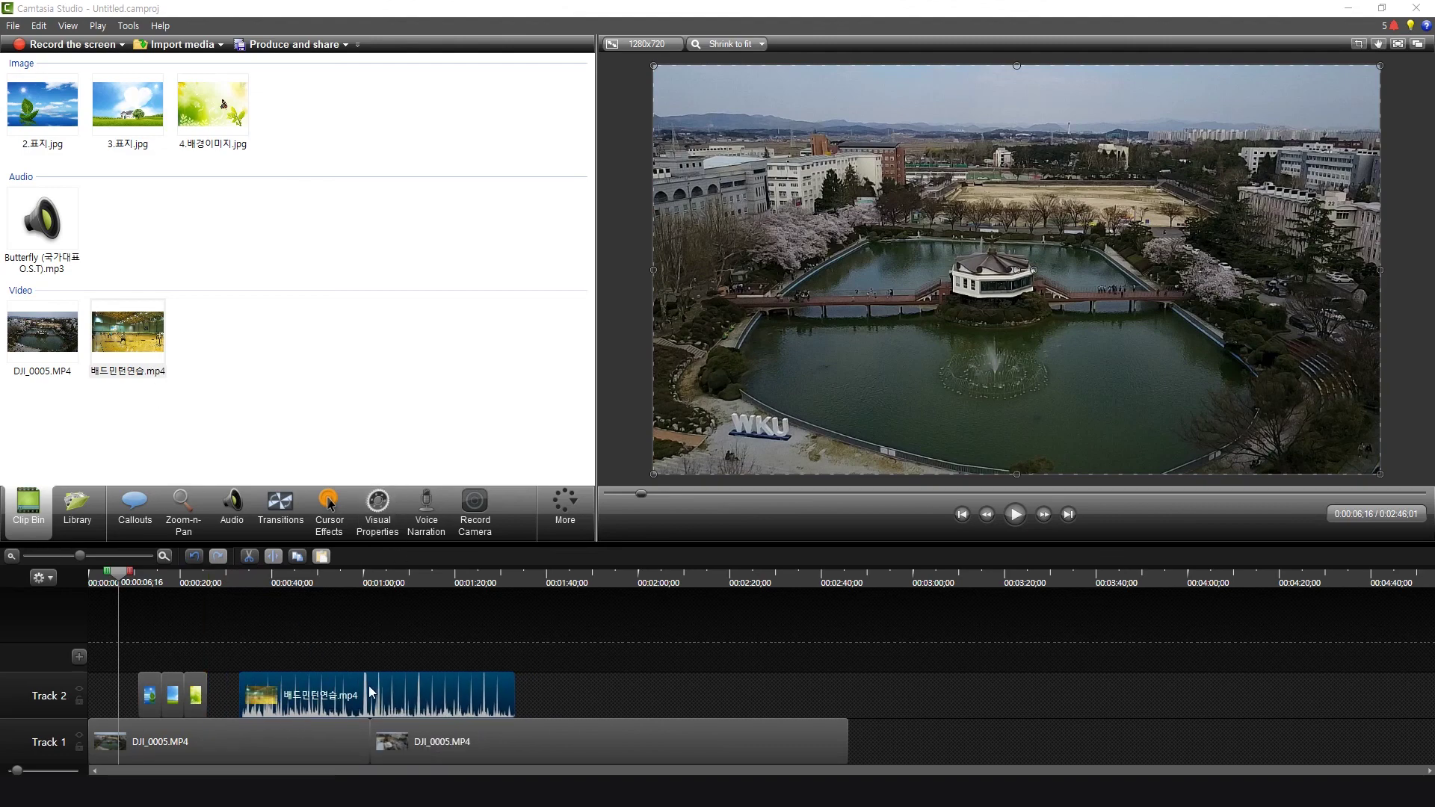